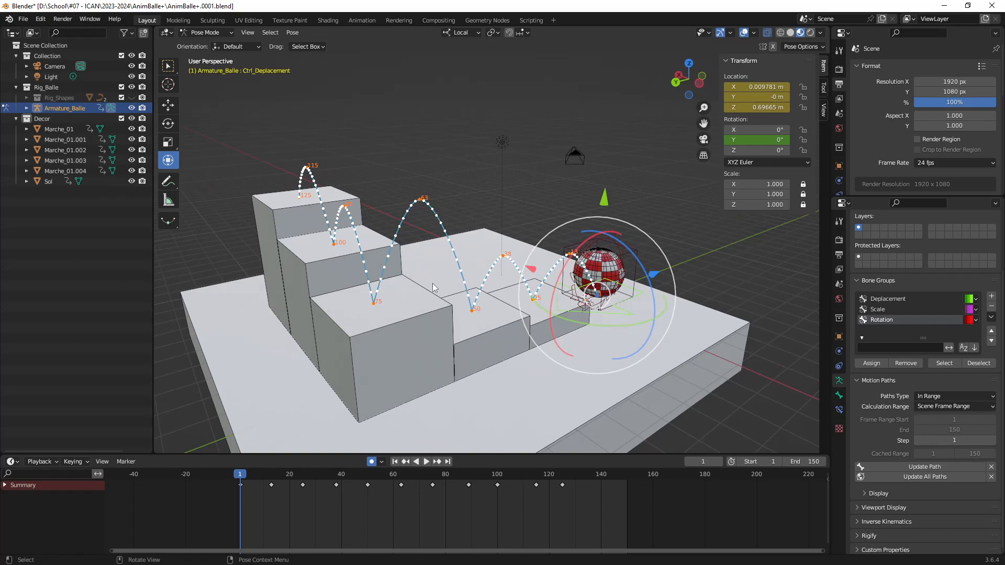
Play back the ball's bouncing animation and return to frame 1
key(space)
mouse_move(479, 276)
middle_down()
mouse_move(471, 264)
mouse_move(516, 264)
mouse_move(453, 260)
mouse_move(497, 281)
mouse_move(485, 265)
middle_up()
key(space)
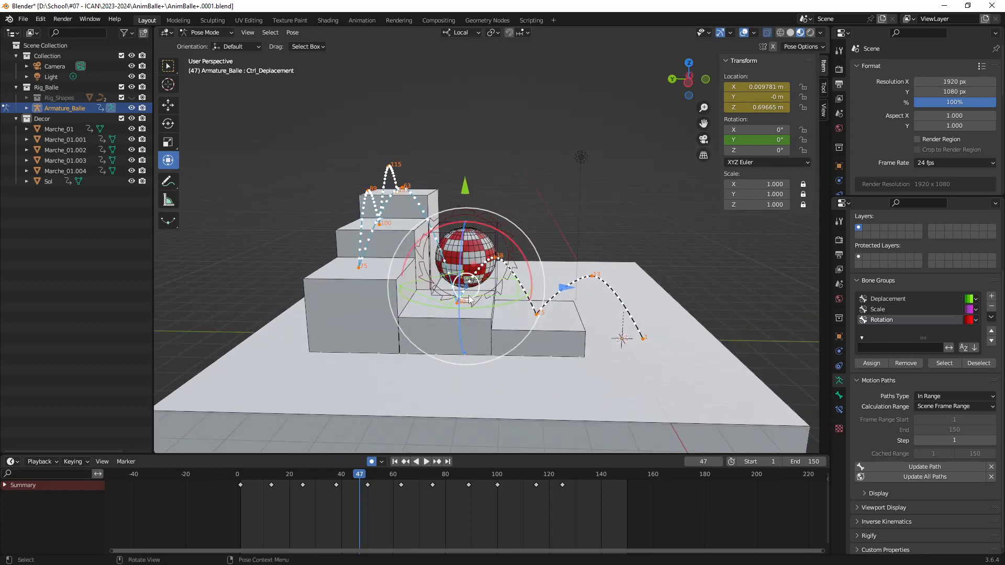
middle_drag(463, 306, 377, 360)
drag(359, 474, 241, 483)
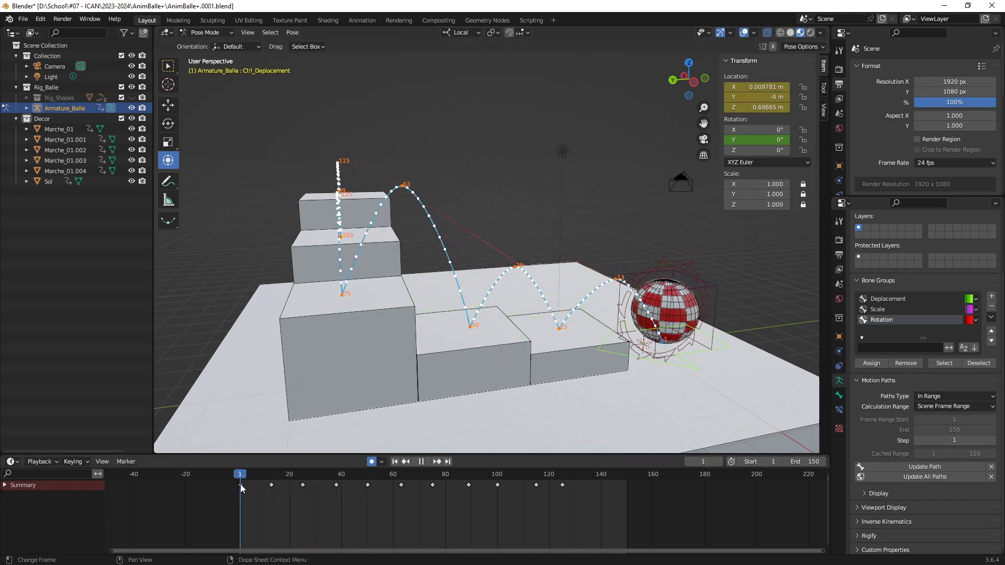
Inspect the keyframes of the ball's scale, displacement and rotation controls by selecting them in turn
shift+middle_drag(562, 331, 525, 297)
scroll(613, 329, up, 2)
shift+middle_drag(676, 281, 533, 252)
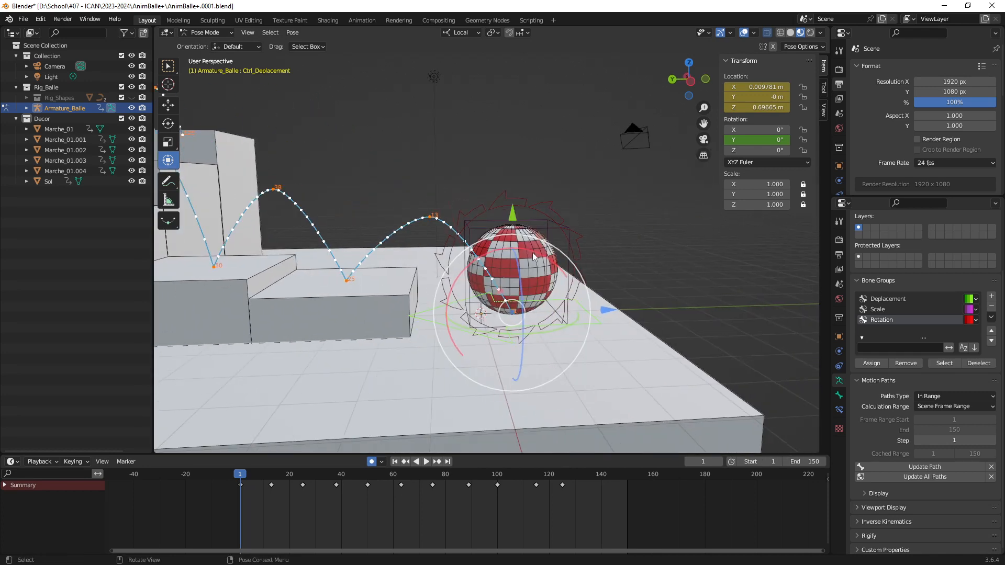
click(548, 227)
middle_drag(527, 321, 595, 269)
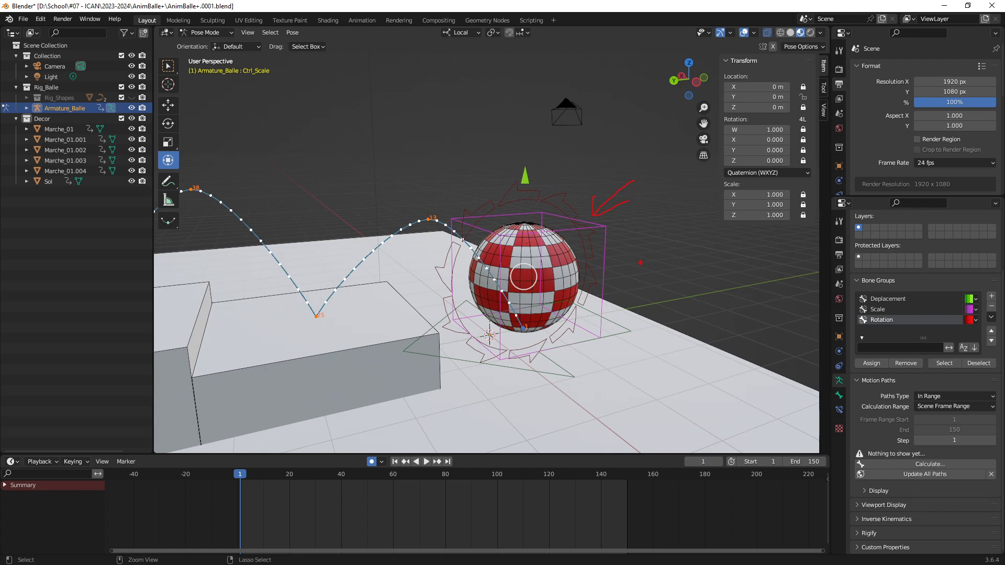
mouse_move(206, 464)
mouse_down()
mouse_move(259, 492)
mouse_move(640, 546)
mouse_up()
mouse_move(649, 405)
mouse_down()
mouse_move(567, 484)
mouse_move(614, 460)
mouse_up()
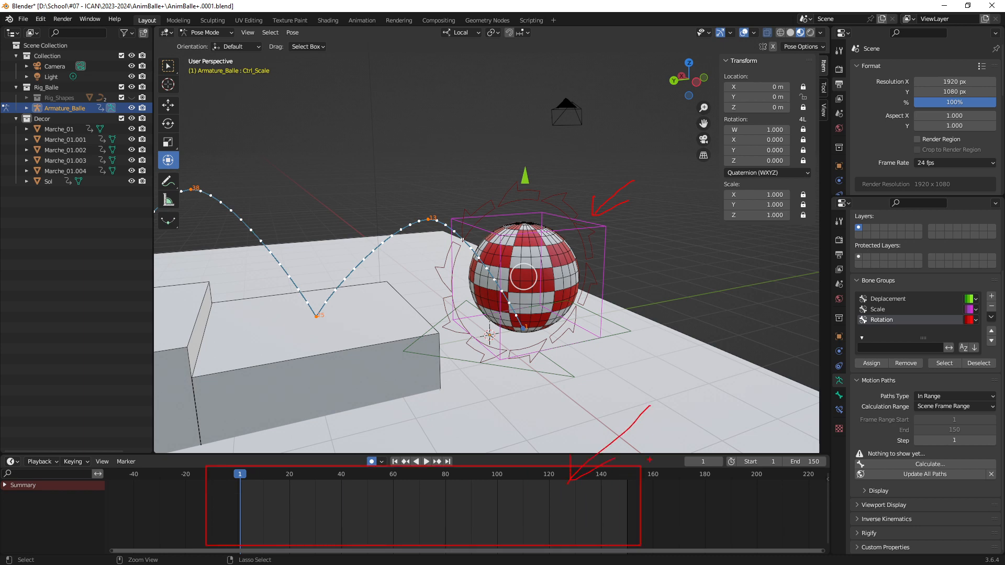
key(Escape)
click(616, 334)
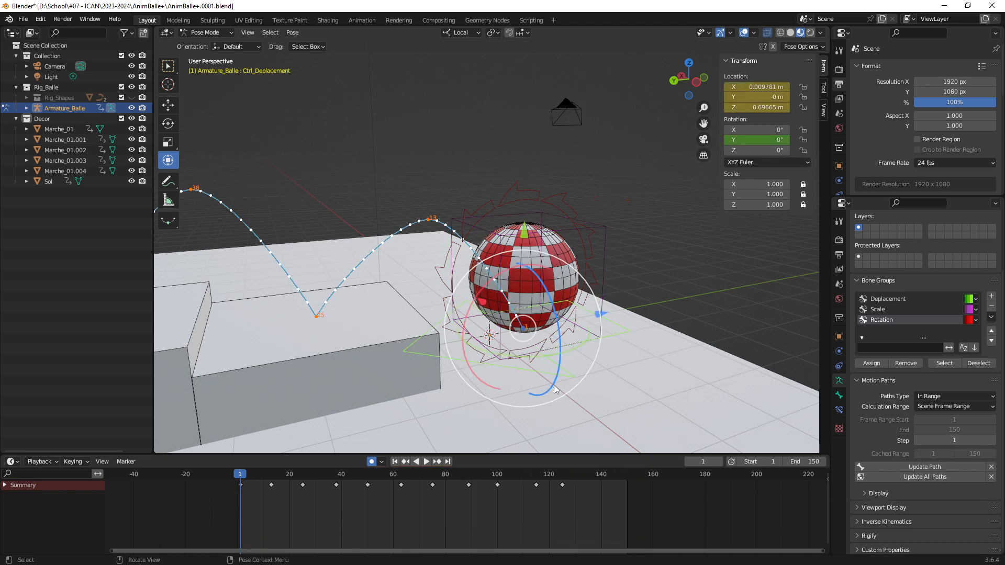
click(567, 229)
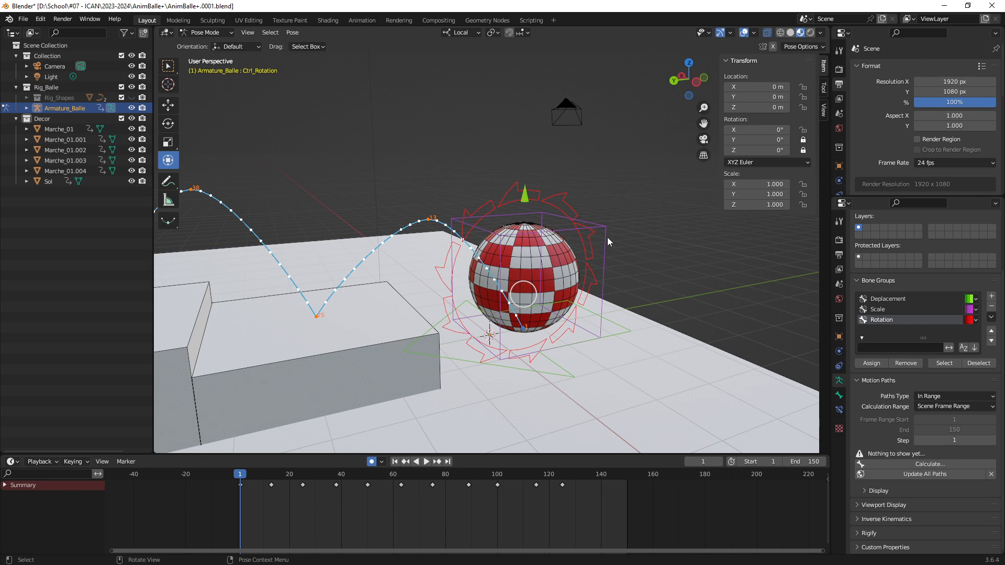
click(619, 330)
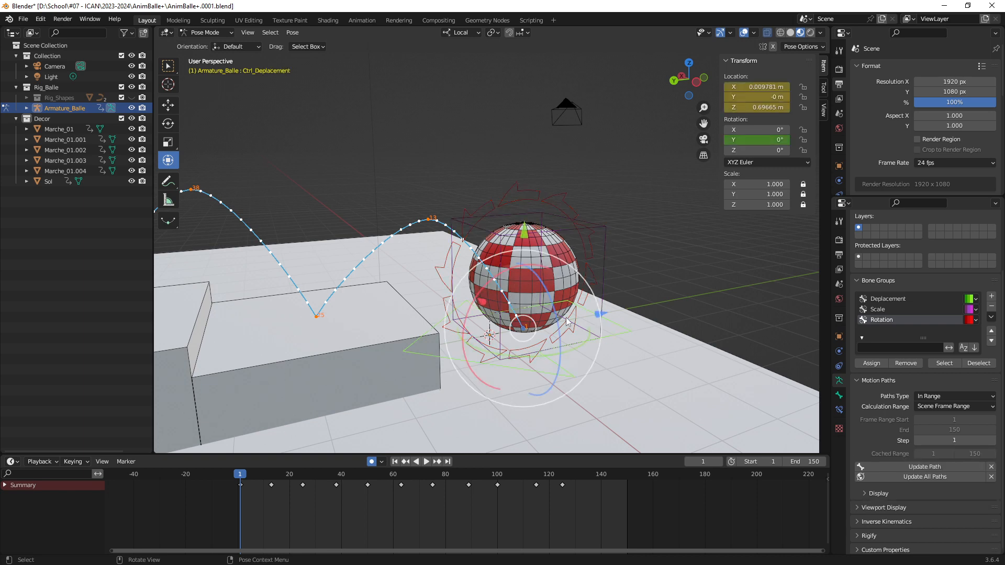
middle_drag(568, 321, 484, 323)
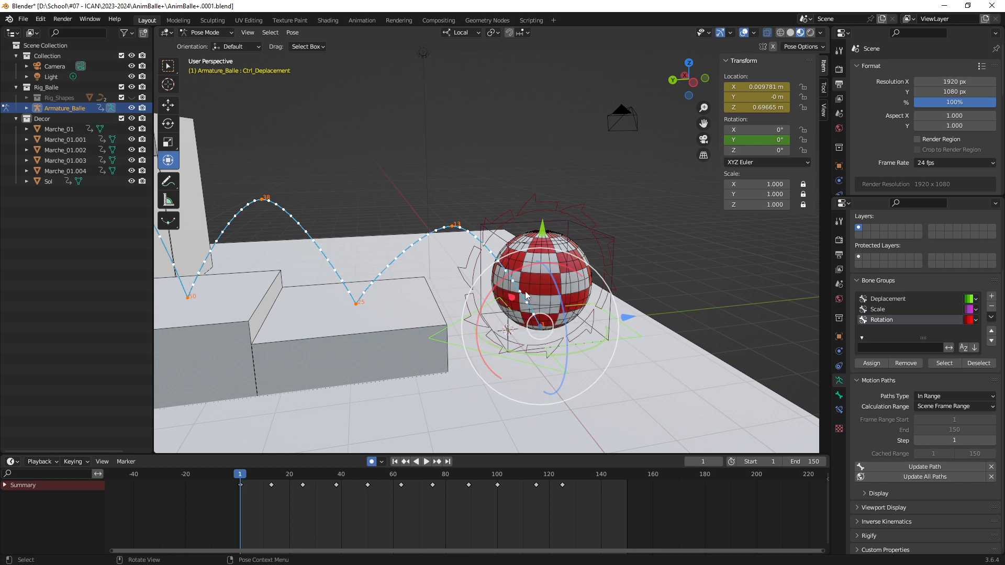
Select the cube-shaped Ctrl_Scale bone around the ball at frame 1
click(585, 237)
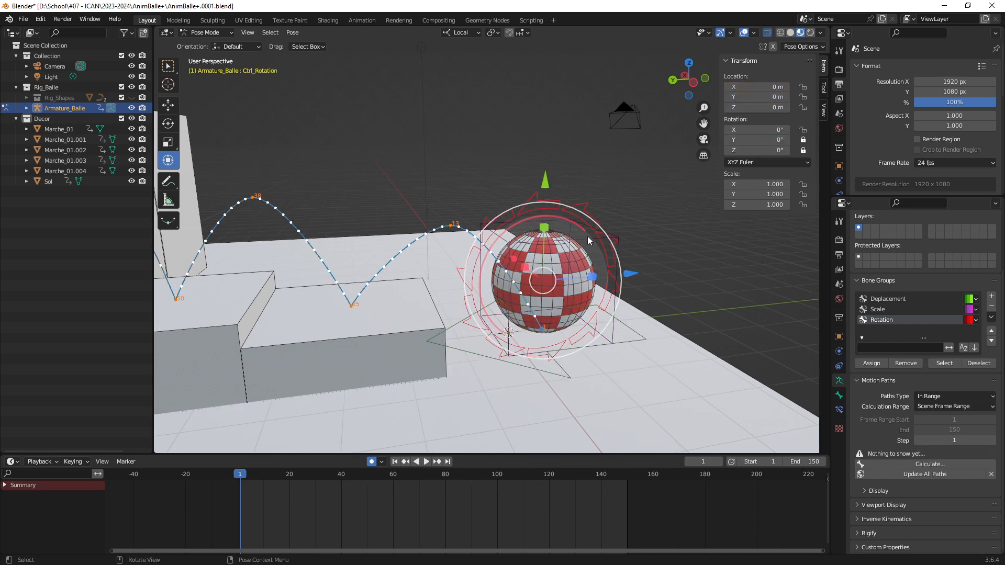
click(587, 236)
middle_drag(583, 286, 568, 314)
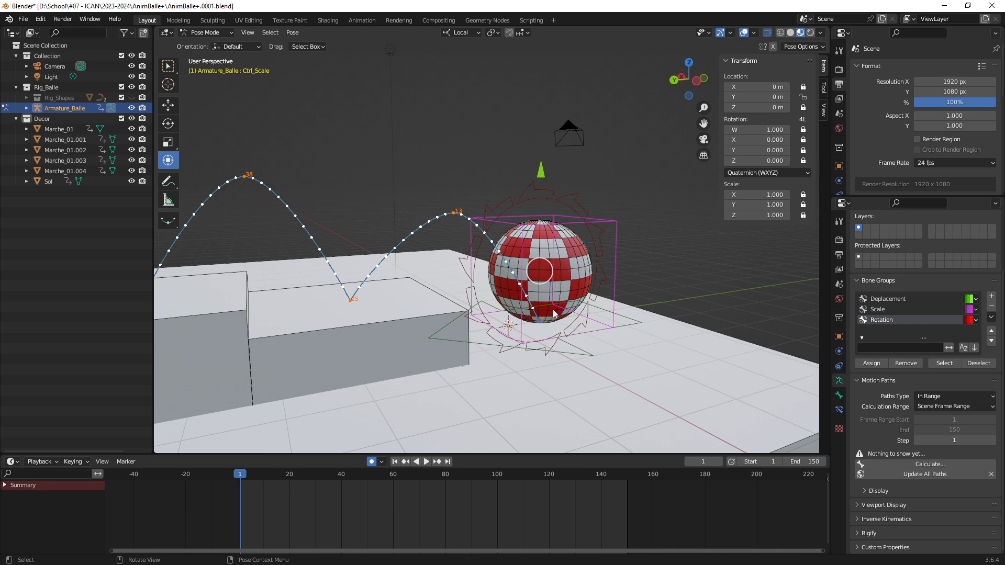
middle_drag(529, 336, 274, 453)
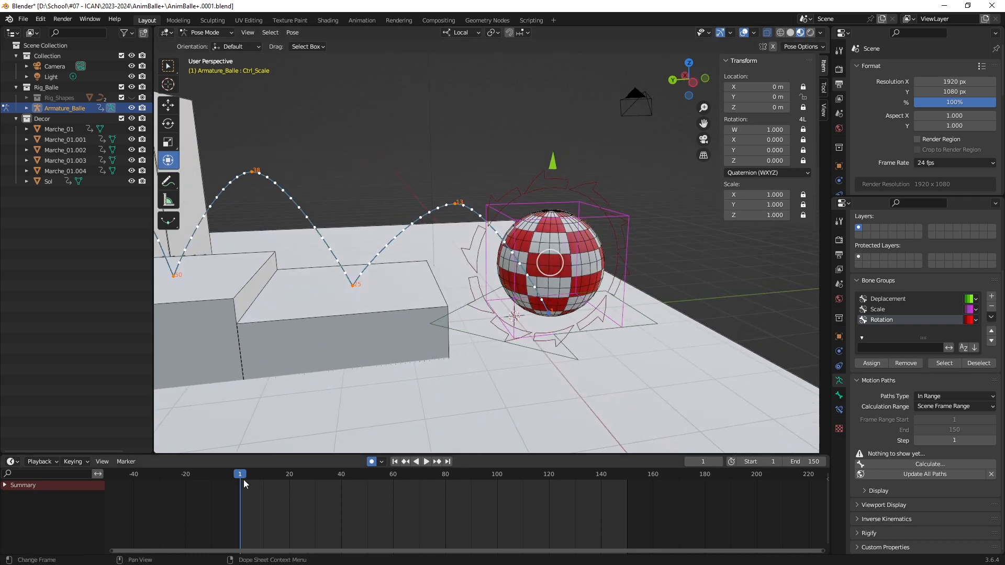
middle_drag(594, 264, 568, 242)
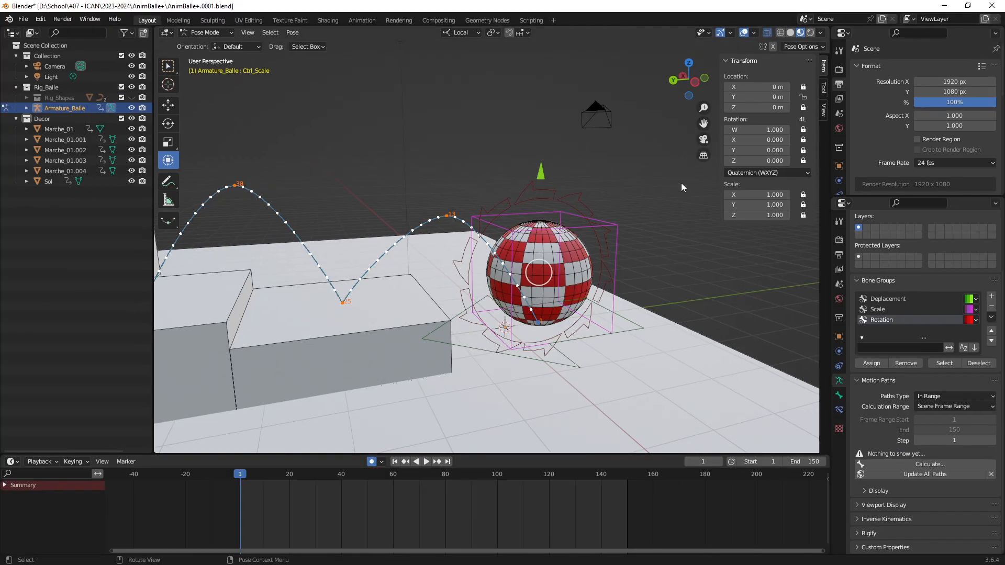
middle_drag(681, 187, 588, 197)
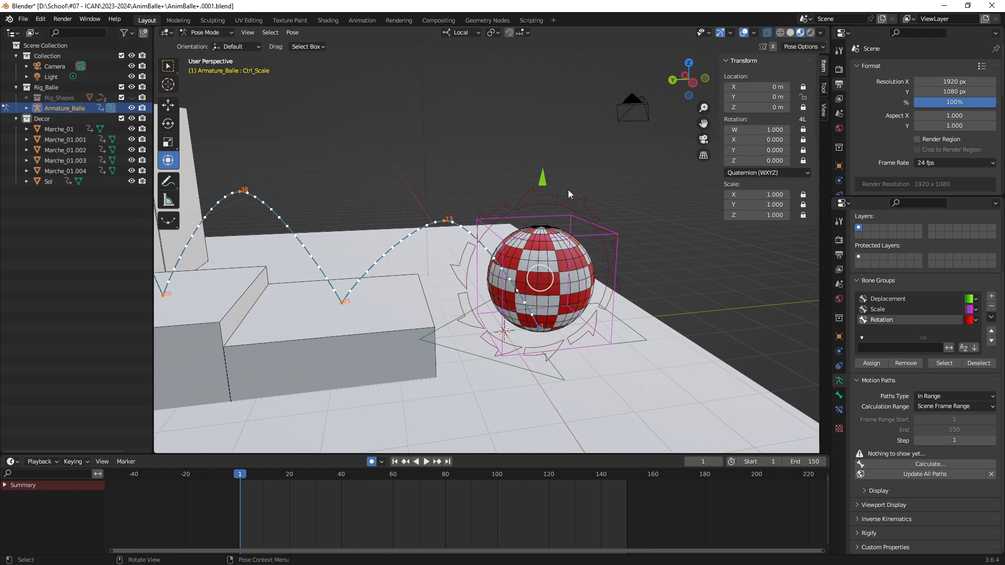
Try keyframing all location axes of Ctrl_Scale at frame 1, and undo the inserted Location keyframe
key(i)
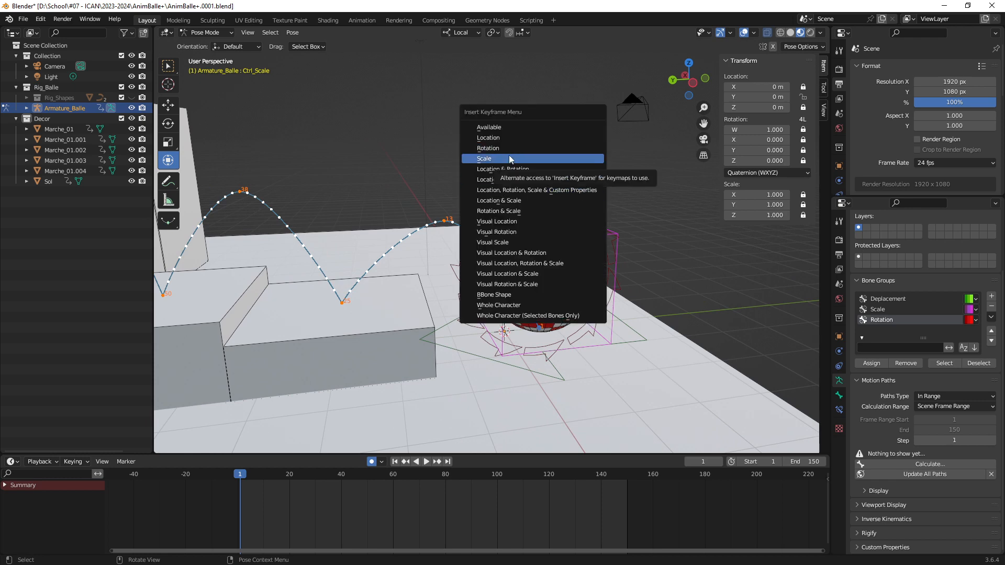
click(519, 127)
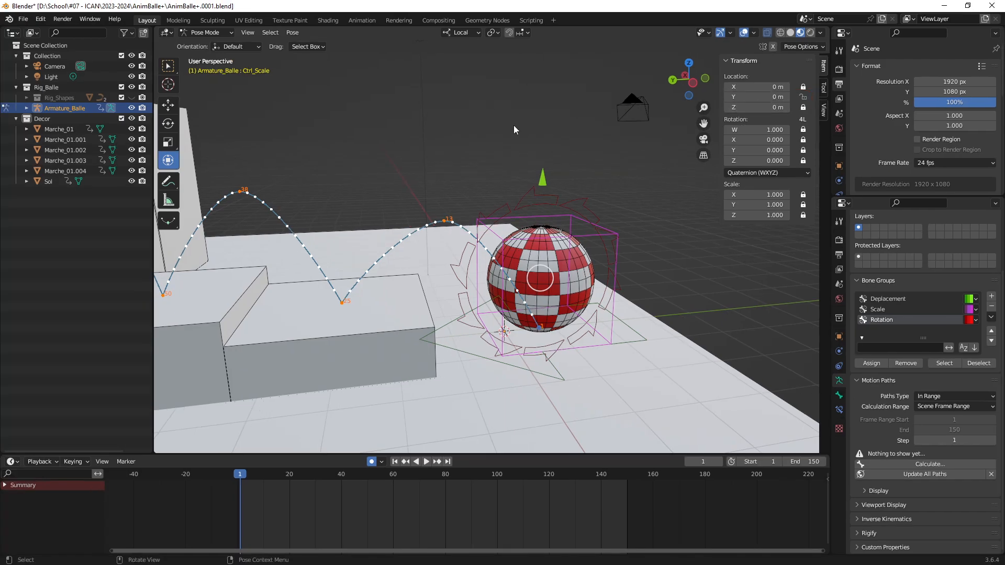
key(i)
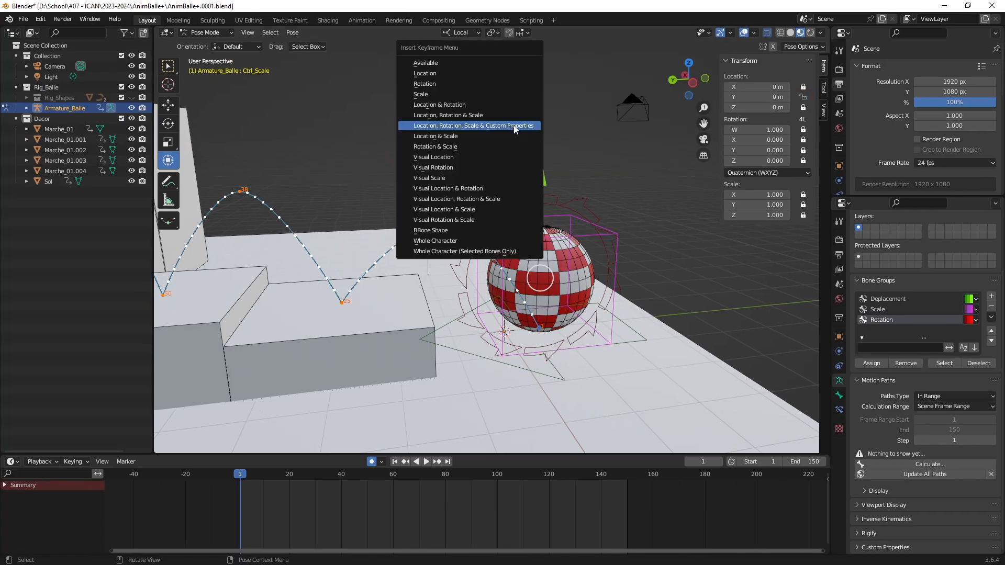
click(441, 73)
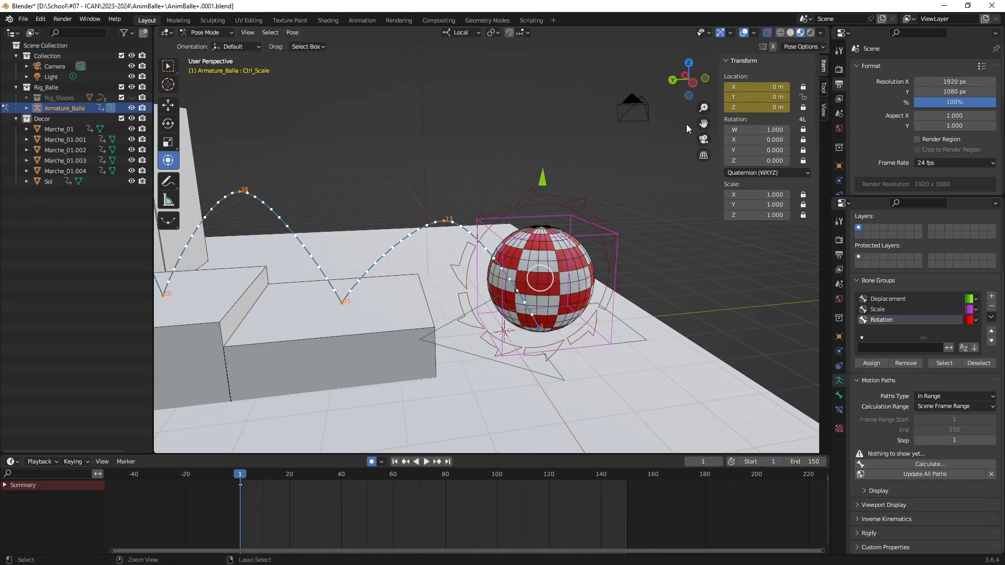
key(ctrl+z)
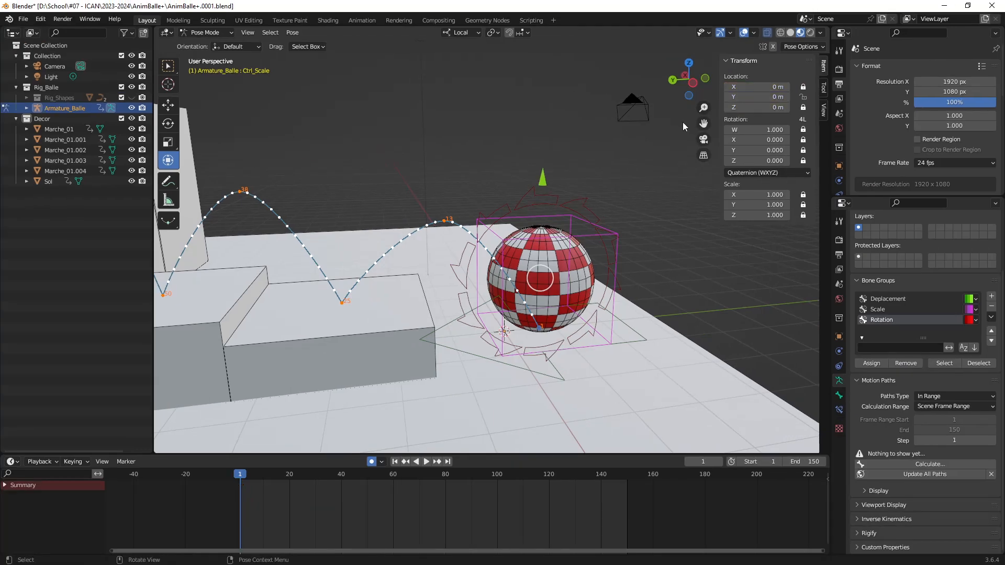
Insert a single keyframe on only the Y location of Ctrl_Scale at frame 1
right_click(760, 97)
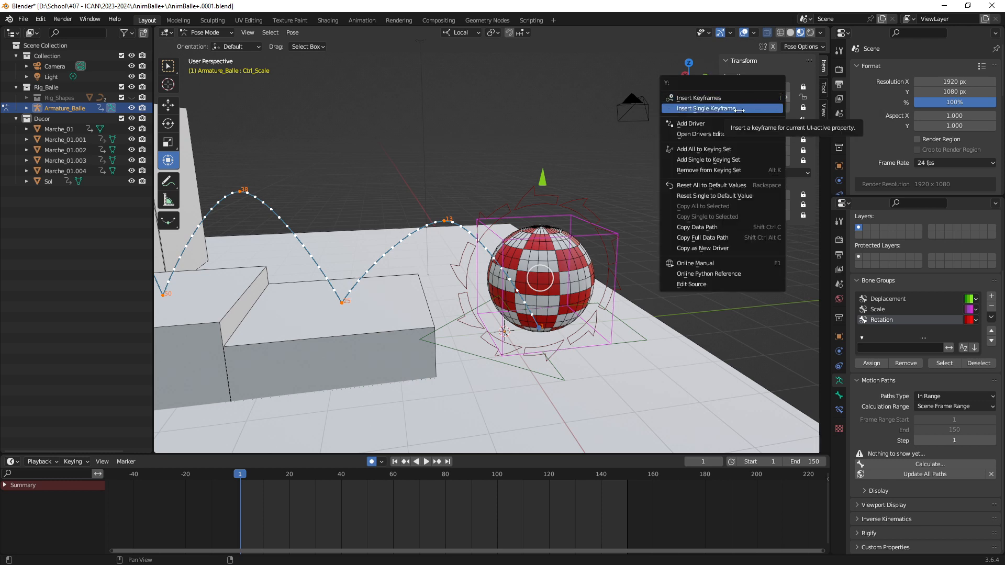
click(739, 109)
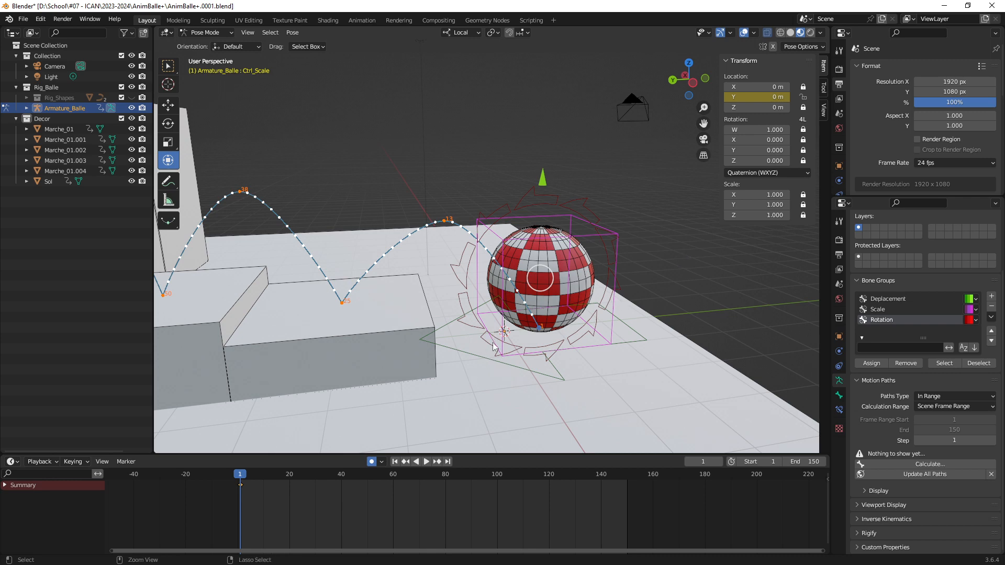
middle_drag(493, 347, 517, 351)
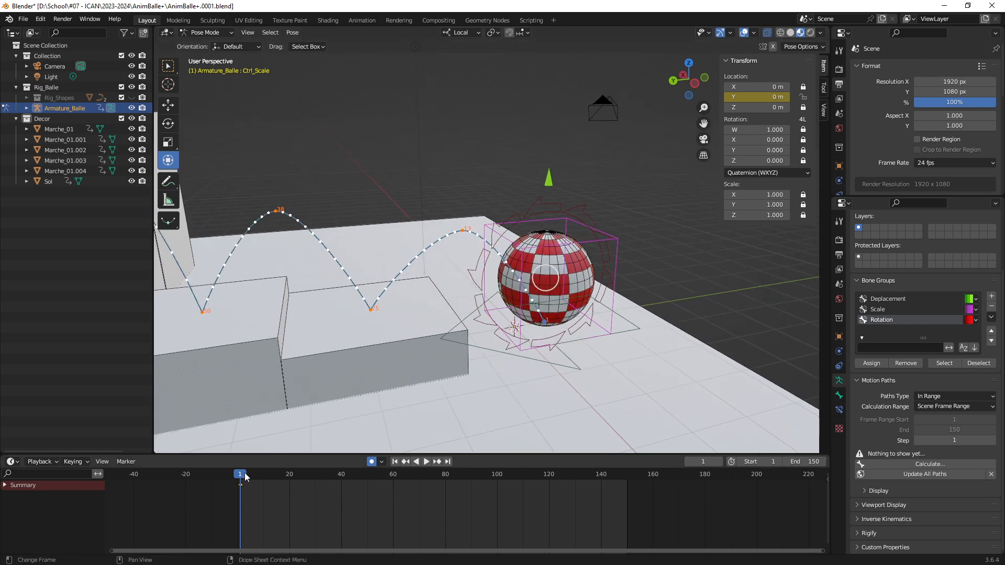
At frame 13, the peak of the first bounce, stretch the ball by raising Ctrl_Scale about 0.487 m along its Y axis
scroll(307, 500, up, 2)
middle_drag(256, 510, 320, 497)
scroll(317, 496, up, 3)
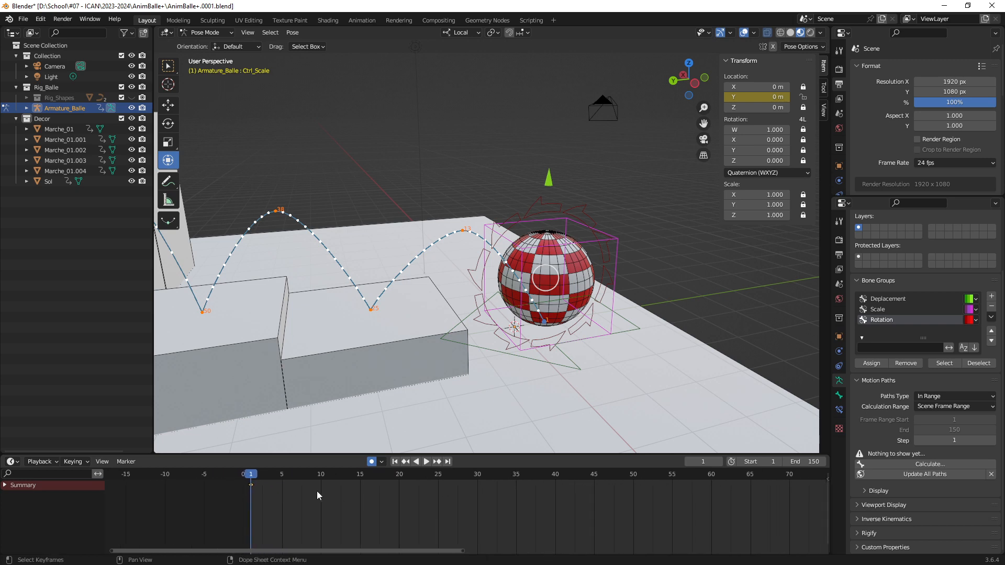
drag(252, 477, 347, 479)
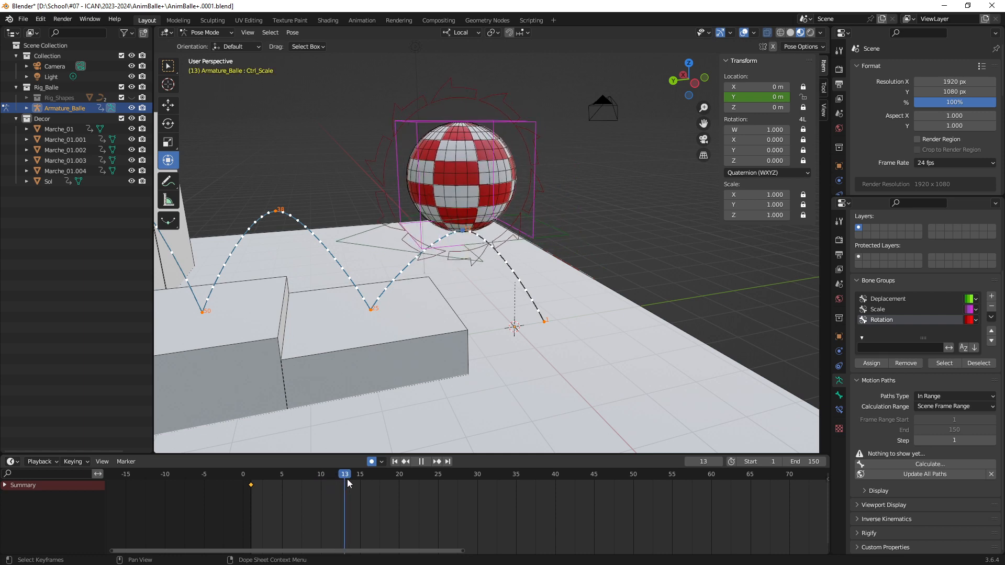
middle_drag(465, 283, 440, 273)
scroll(429, 256, up, 2)
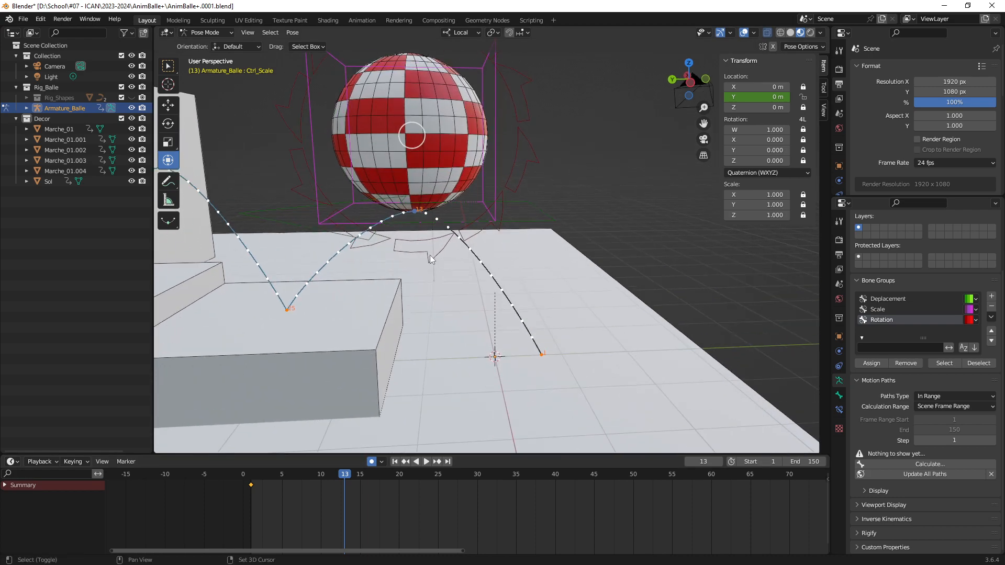
shift+middle_drag(412, 229, 440, 231)
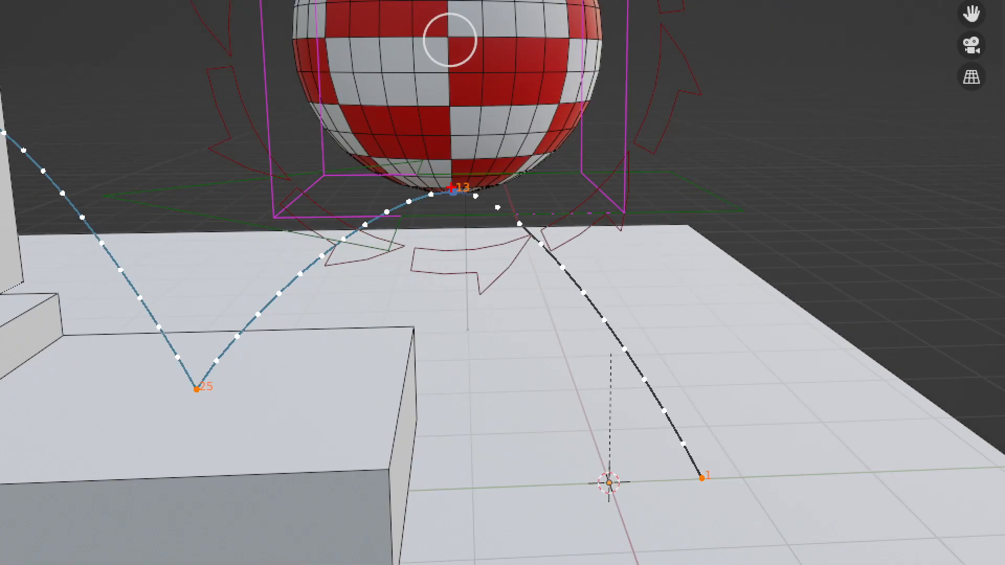
mouse_move(442, 174)
mouse_down()
mouse_move(484, 180)
mouse_move(471, 171)
mouse_up()
drag(589, 112, 503, 168)
mouse_move(504, 152)
mouse_down()
mouse_move(486, 176)
mouse_move(536, 174)
mouse_up()
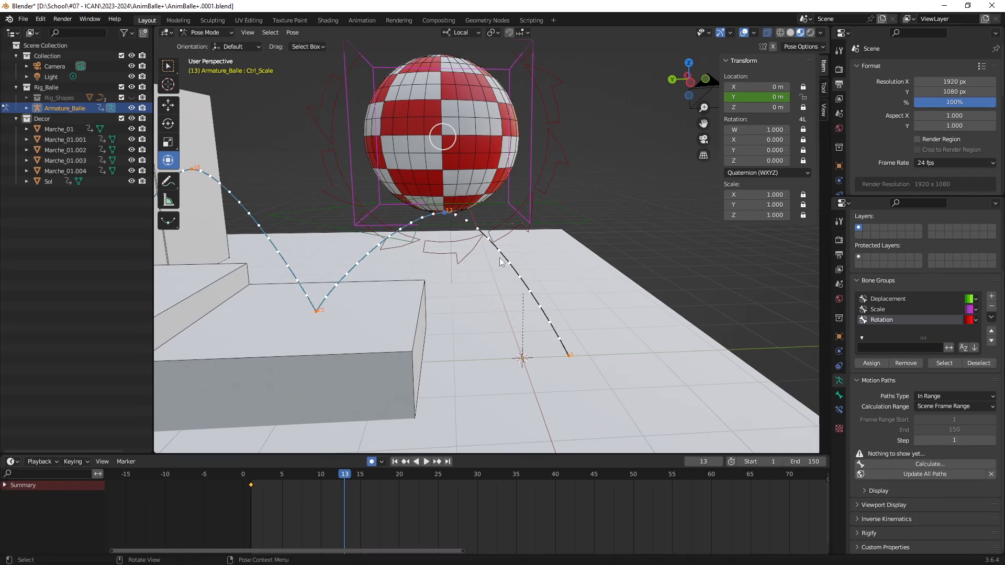
middle_drag(499, 258, 460, 358)
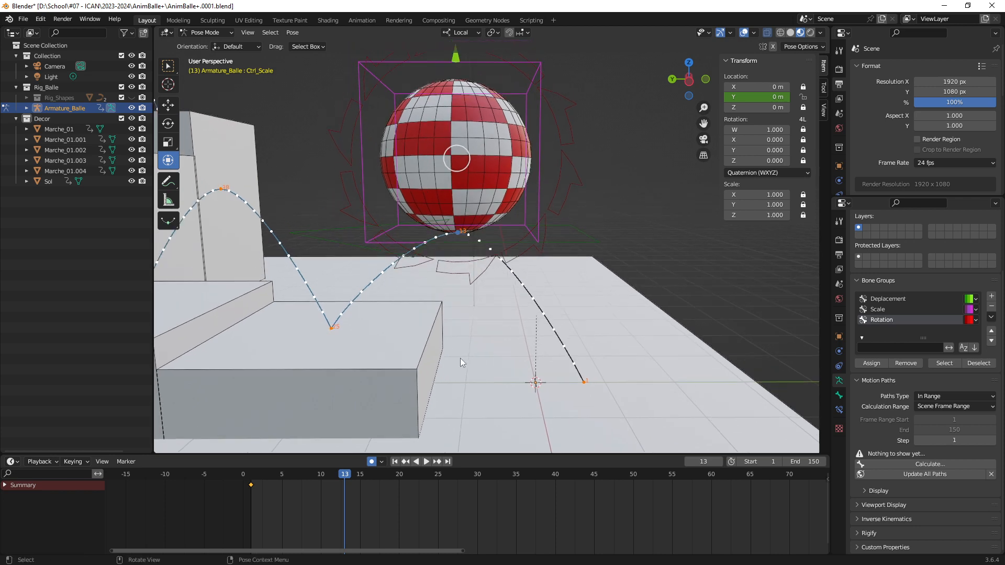
middle_drag(556, 203, 470, 158)
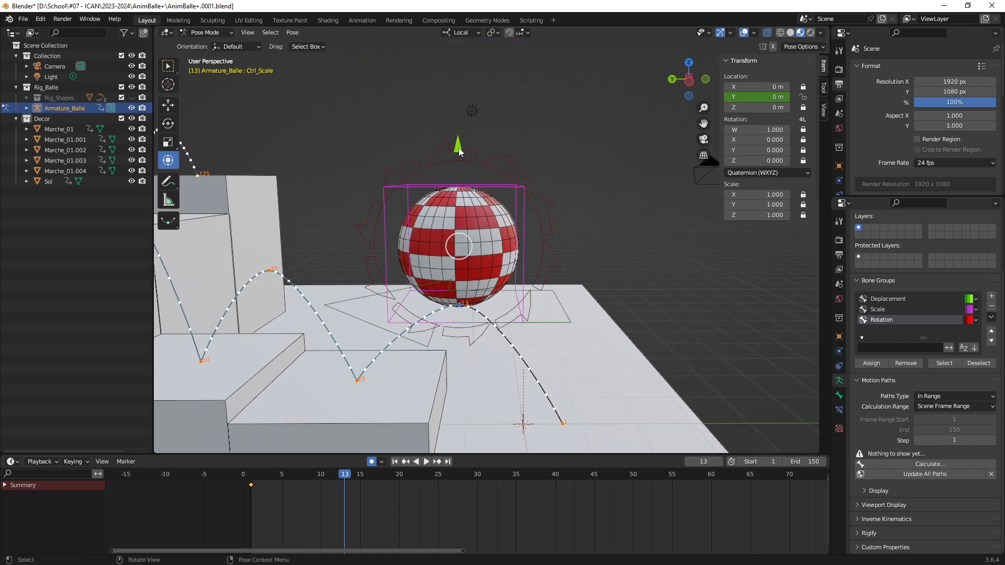
drag(458, 151, 470, 118)
Return to frame 1 and play back the ball's stretch
middle_drag(471, 157, 494, 283)
drag(313, 475, 250, 498)
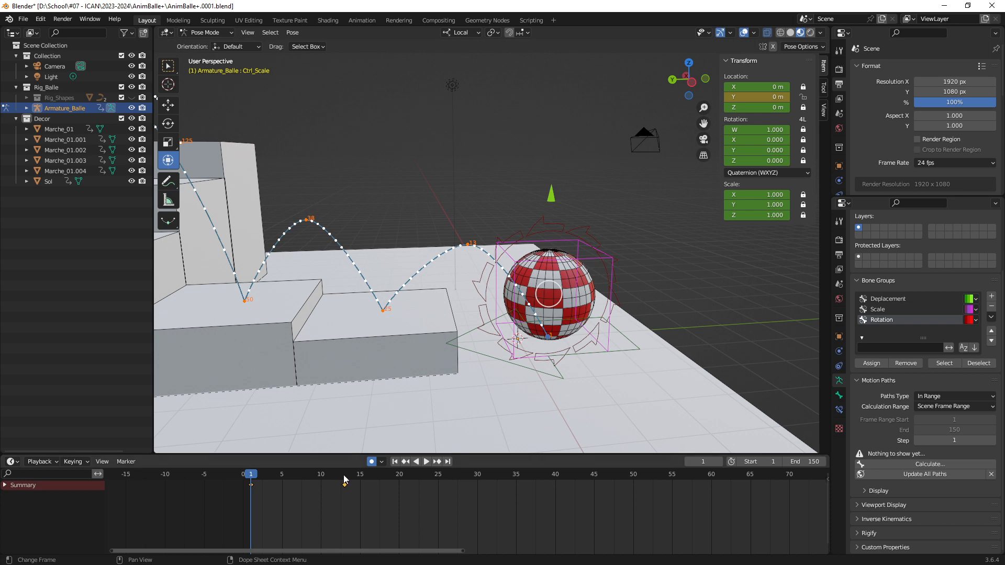
key(space)
At frame 19, restore the ball's round shape by setting the Y location of Ctrl_Scale to 0 m
drag(251, 476, 387, 484)
mouse_move(446, 357)
middle_down()
mouse_move(441, 301)
mouse_move(461, 316)
mouse_move(431, 345)
middle_up()
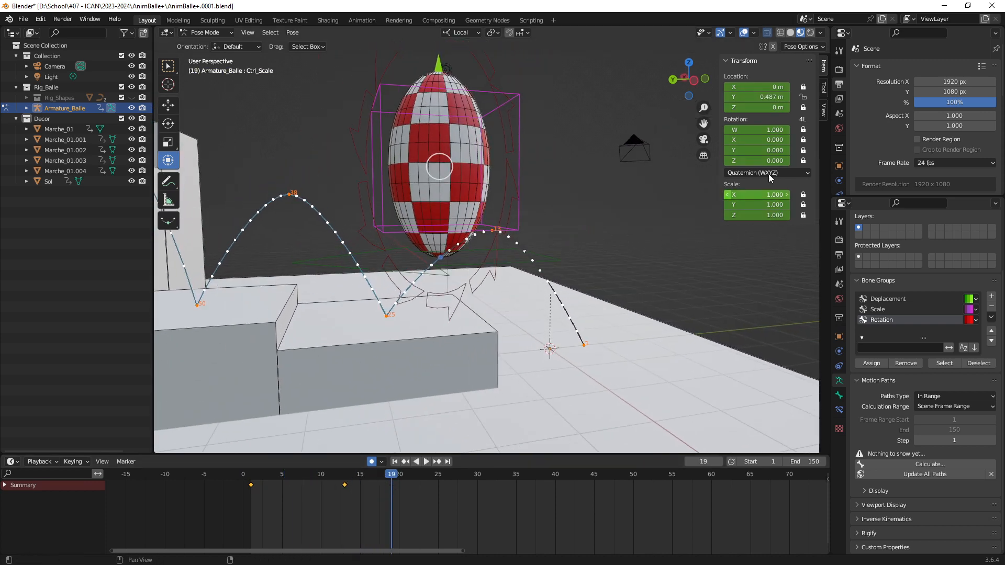
click(767, 96)
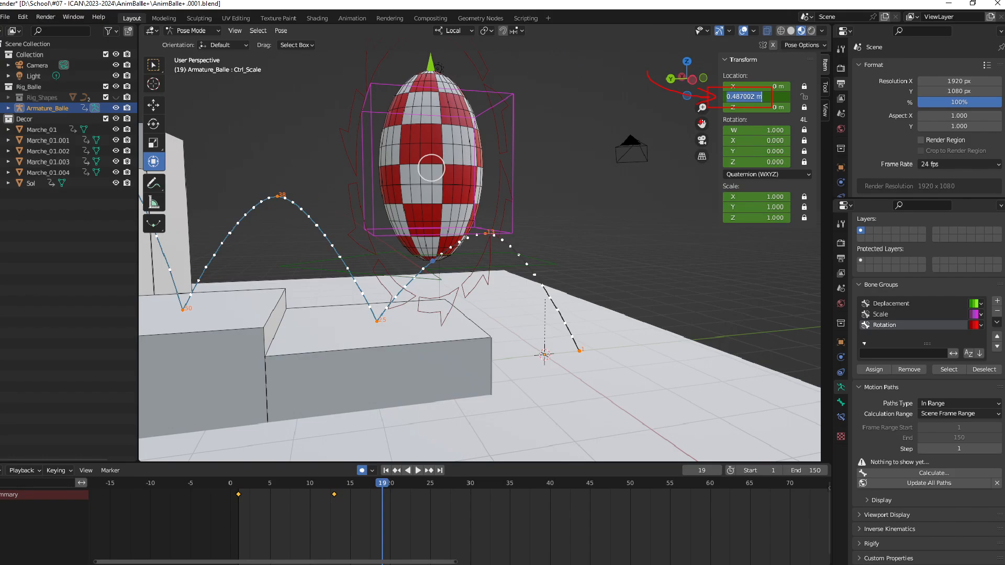
text(0)
key(Return)
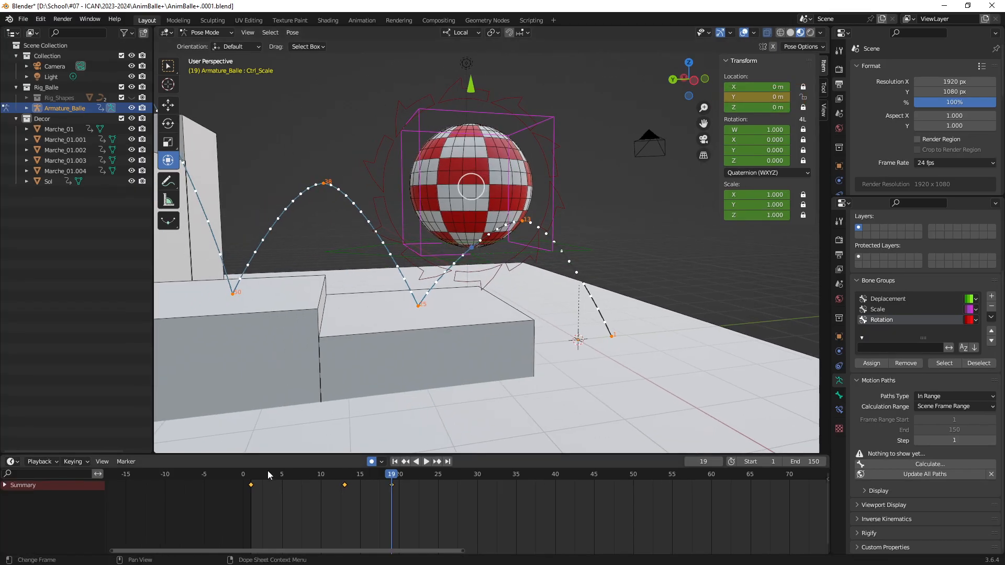
Review the stretch and recovery of the ball from frame 1 through frame 19
click(253, 481)
key(space)
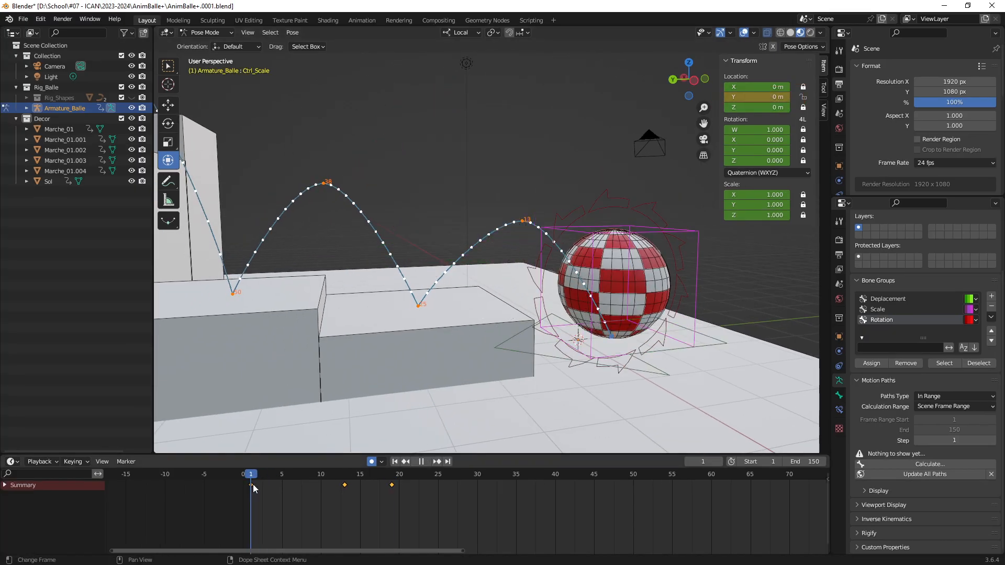
drag(253, 485, 390, 491)
middle_drag(522, 294, 450, 335)
At frame 25, where the ball lands on the first step, squash it by lowering Ctrl_Scale to about -0.48 m along Y
drag(392, 483, 438, 480)
middle_drag(440, 361, 453, 281)
scroll(456, 355, up, 3)
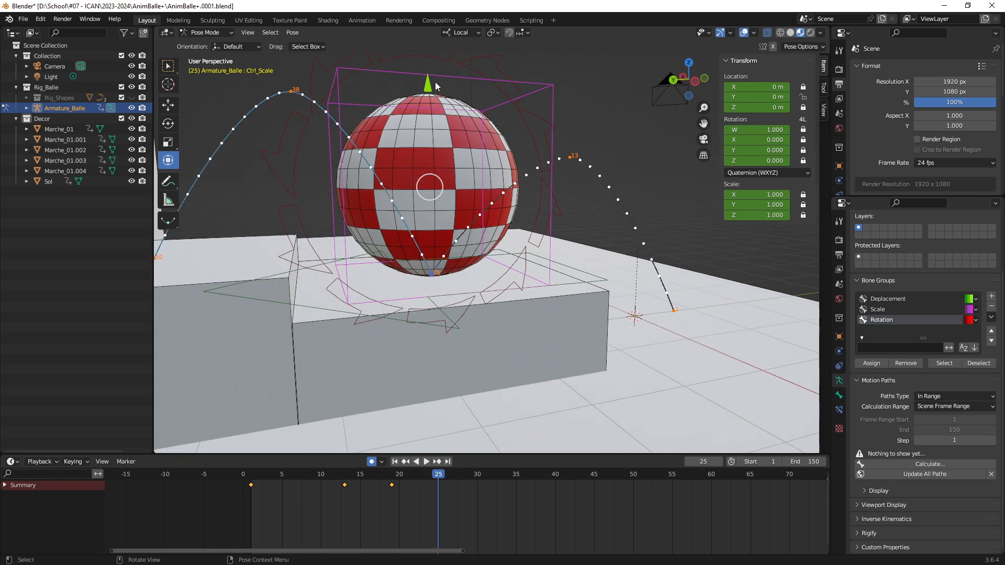
drag(435, 86, 433, 127)
middle_drag(450, 303, 436, 331)
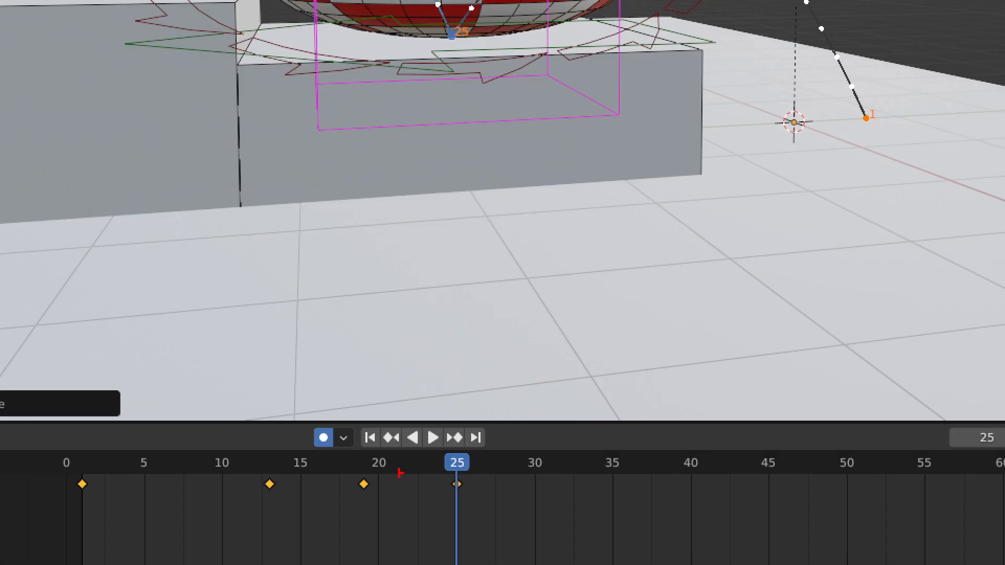
drag(405, 427, 395, 467)
drag(511, 342, 462, 459)
drag(391, 477, 441, 478)
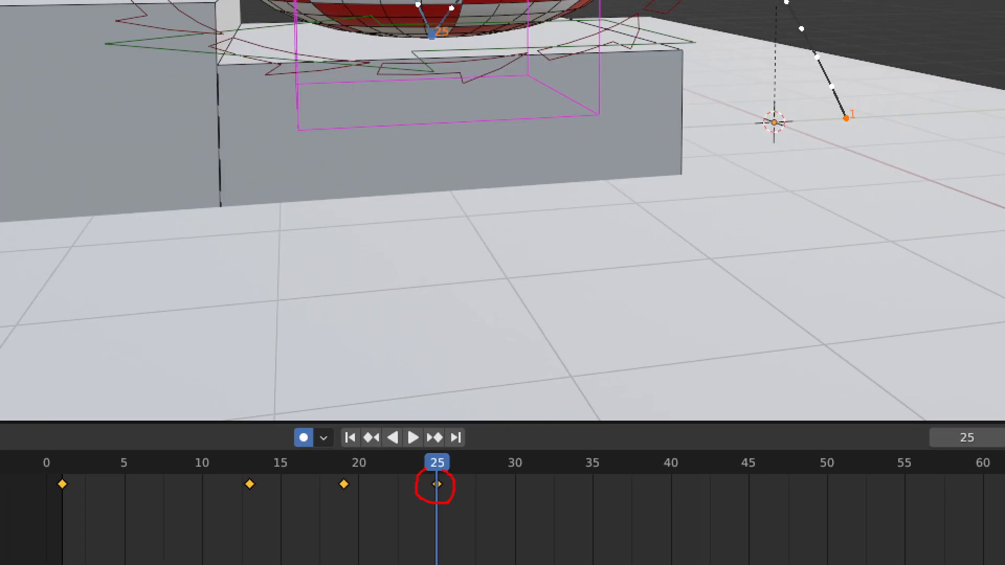
mouse_move(447, 367)
mouse_down()
mouse_move(419, 424)
mouse_move(436, 465)
mouse_up()
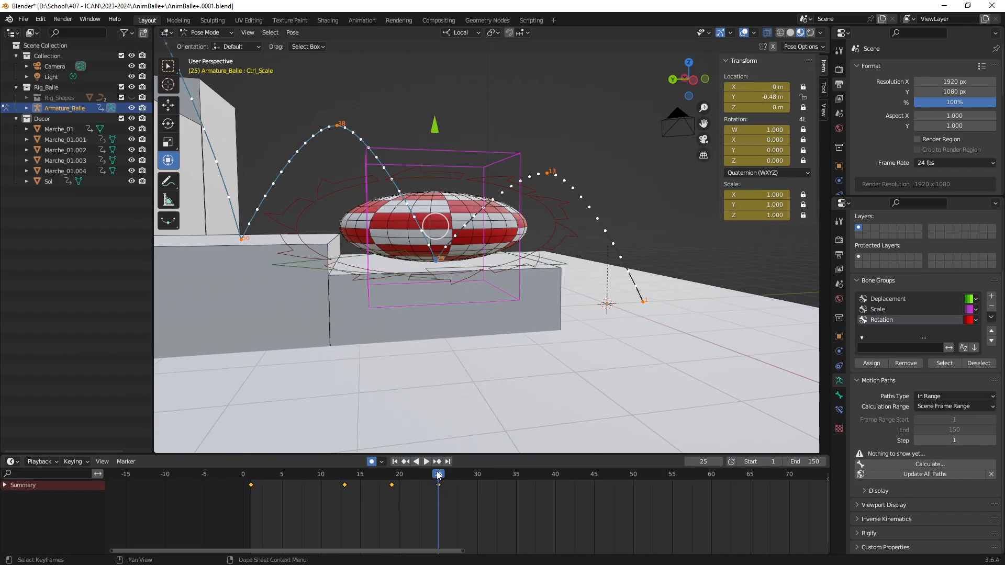
At frame 24, just before the landing, keep the ball round by setting the Y location of Ctrl_Scale to 0 m
click(430, 475)
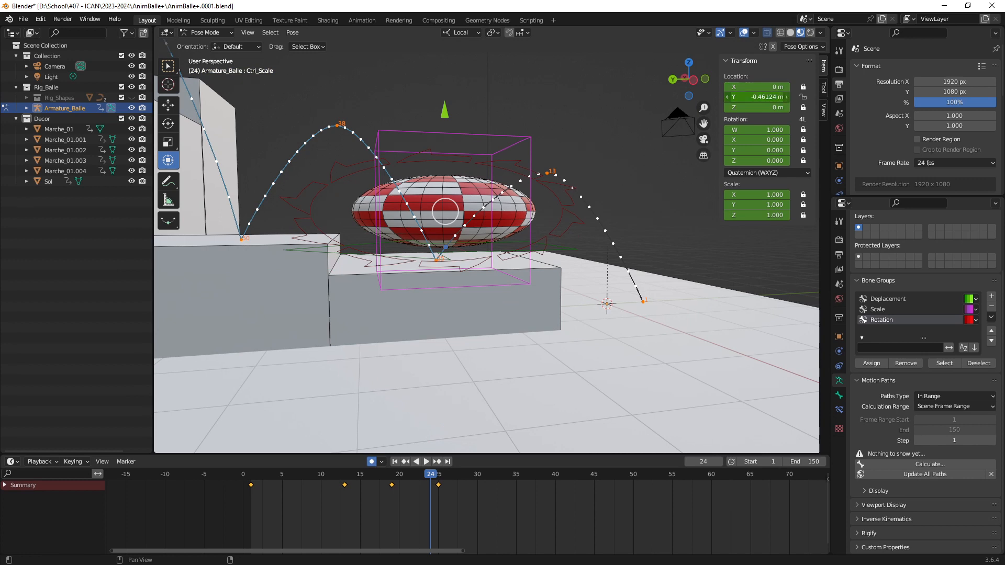
click(773, 97)
text(0)
key(Return)
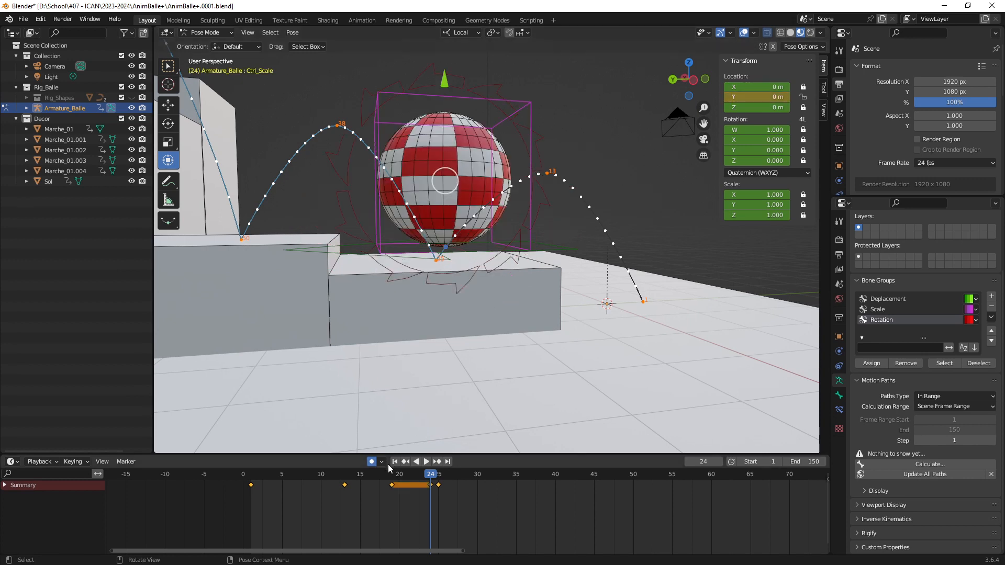
Review the ball's deformation over the first bounce, from the stretch at frame 13 back to the round pose at frame 1
drag(281, 480, 347, 488)
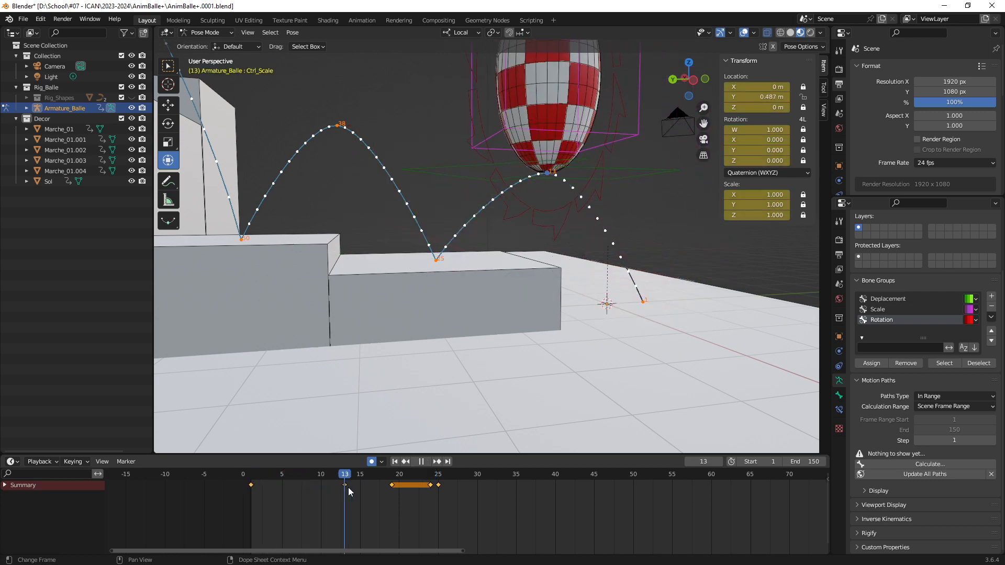
key(KP_Decimal)
mouse_move(480, 284)
middle_down()
mouse_move(496, 285)
mouse_move(492, 296)
middle_up()
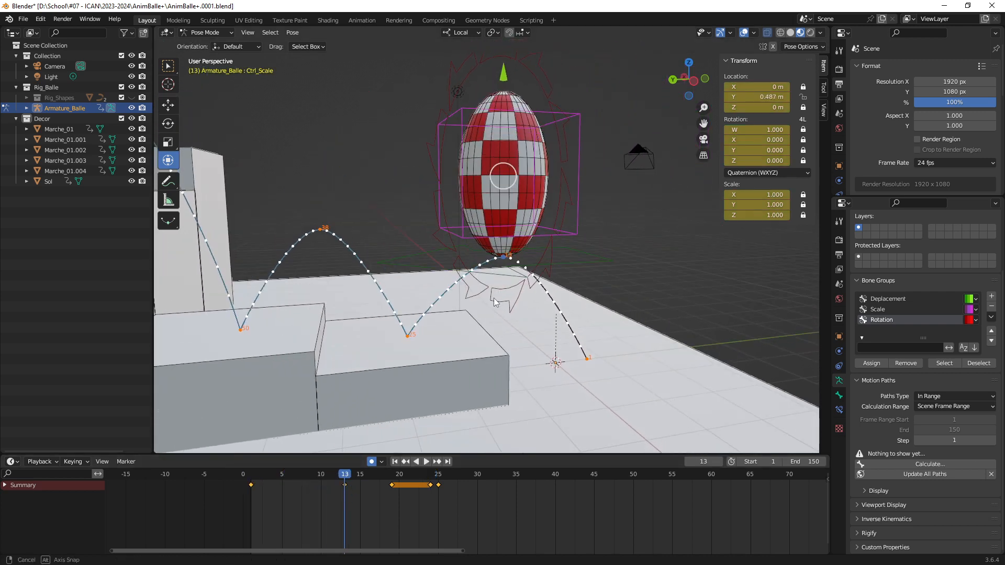
key(space)
drag(336, 474, 252, 498)
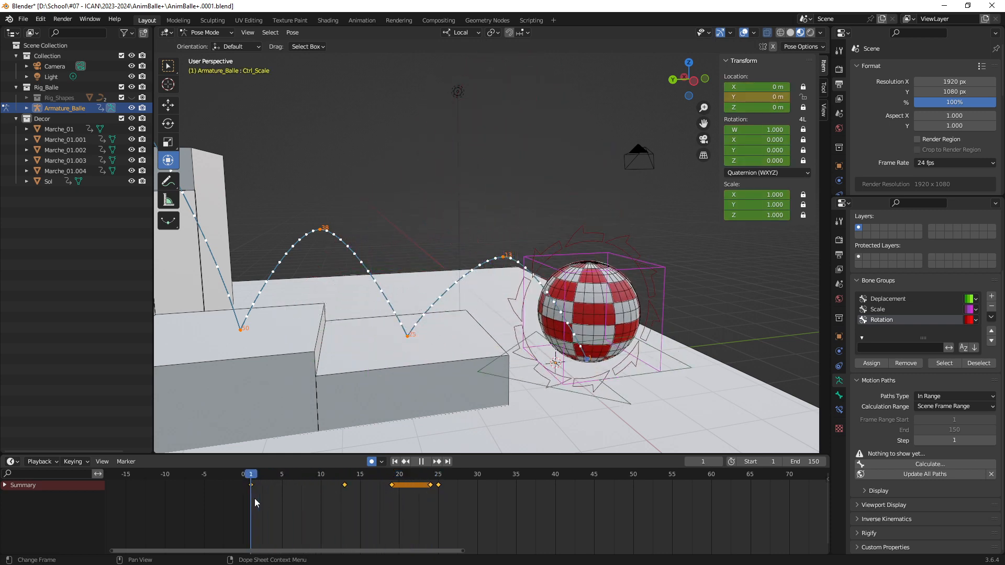
middle_drag(586, 308, 578, 353)
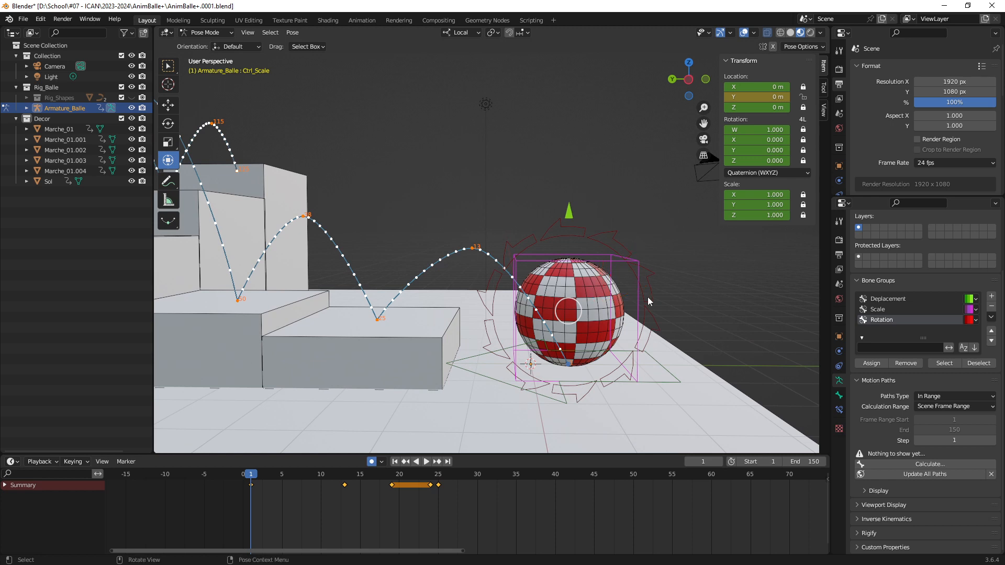
middle_drag(628, 303, 570, 331)
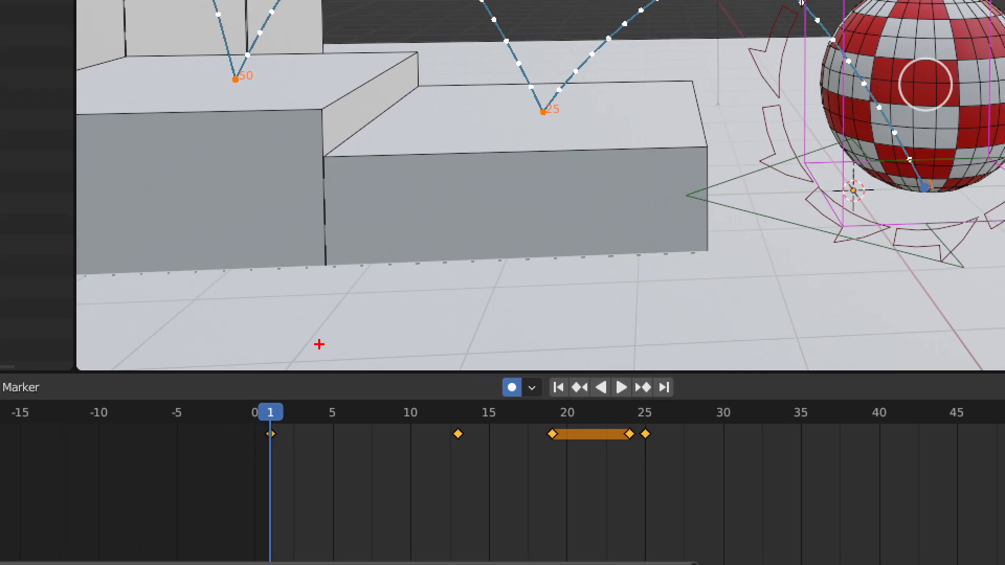
drag(366, 266, 261, 388)
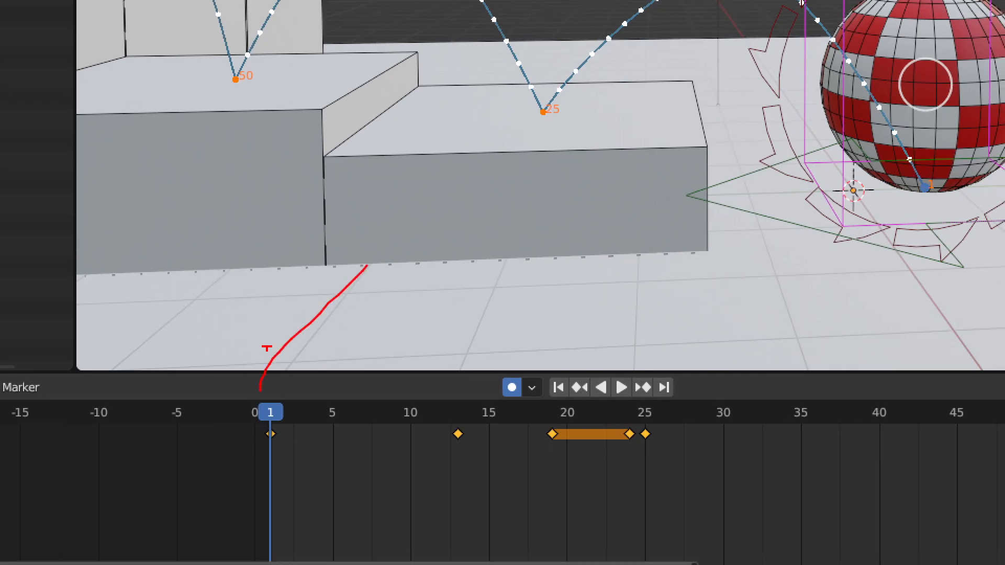
drag(267, 346, 270, 408)
key(Escape)
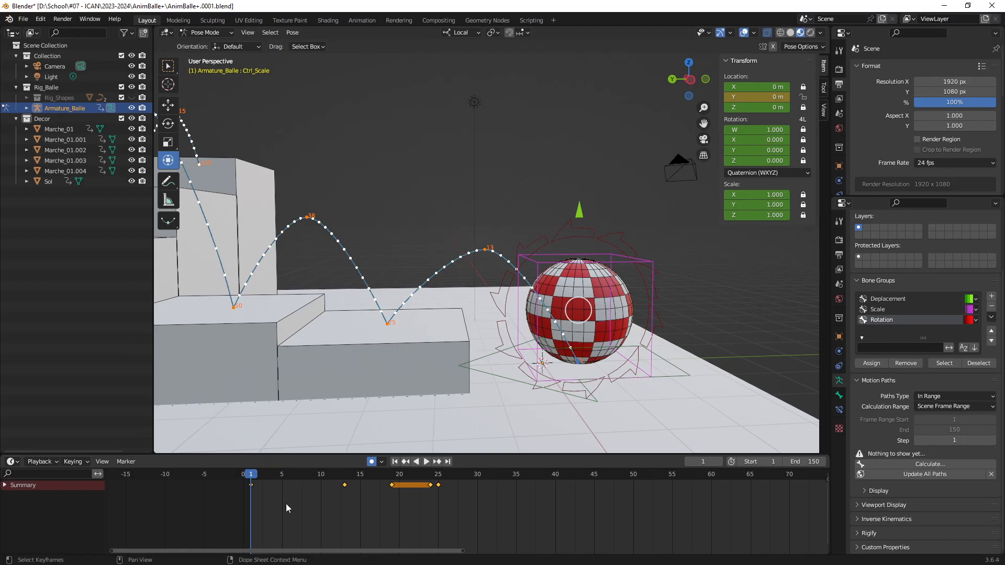
Open the Animation preferences and examine the Allow Negative Frames option for the timeline
ctrl+middle_drag(289, 505, 300, 487)
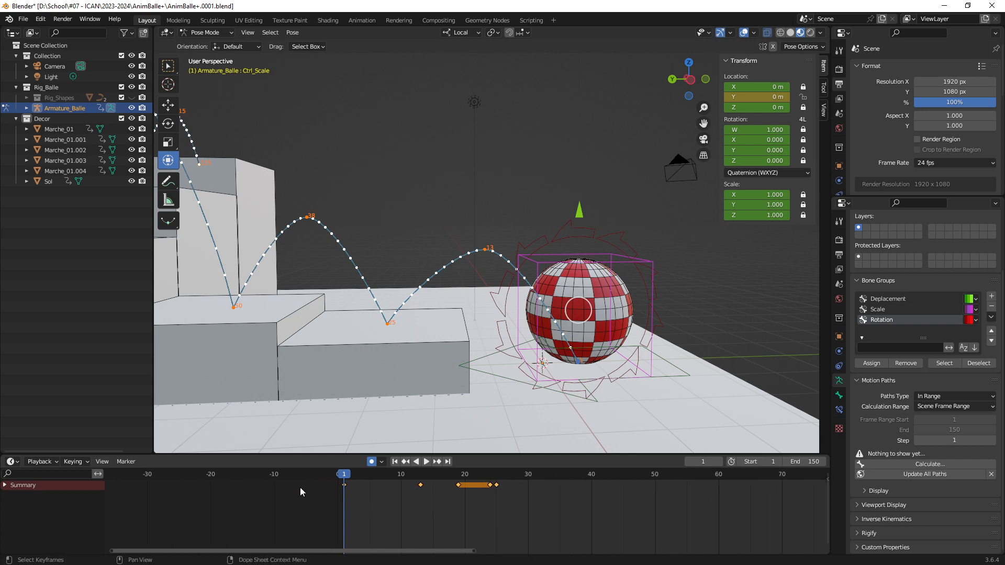
click(40, 19)
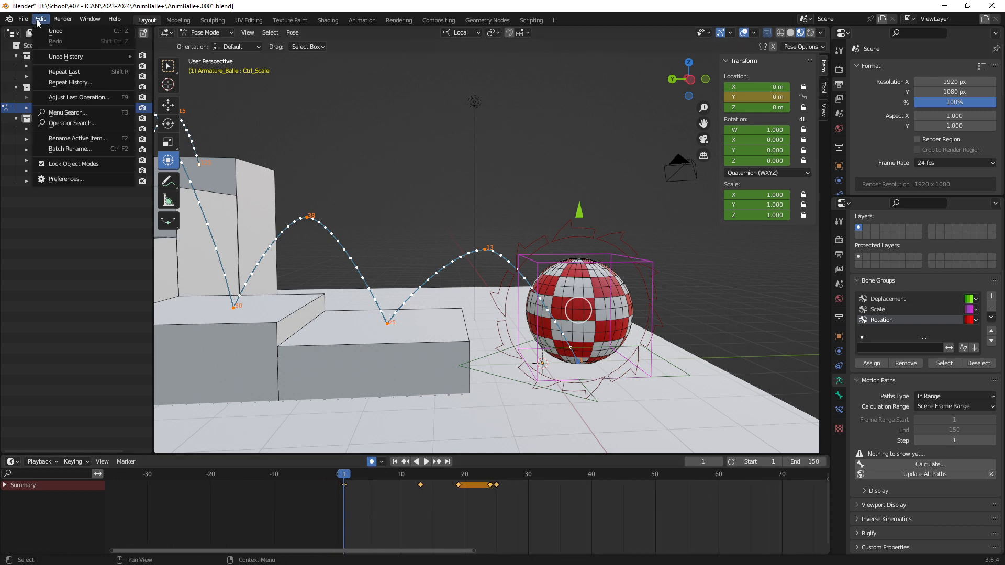
click(64, 178)
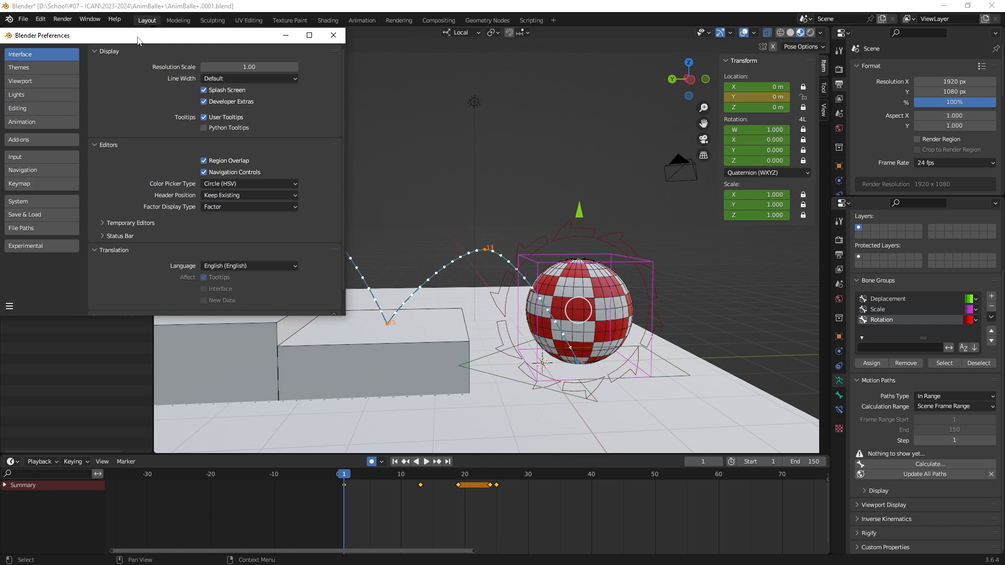
drag(164, 33, 337, 110)
click(237, 189)
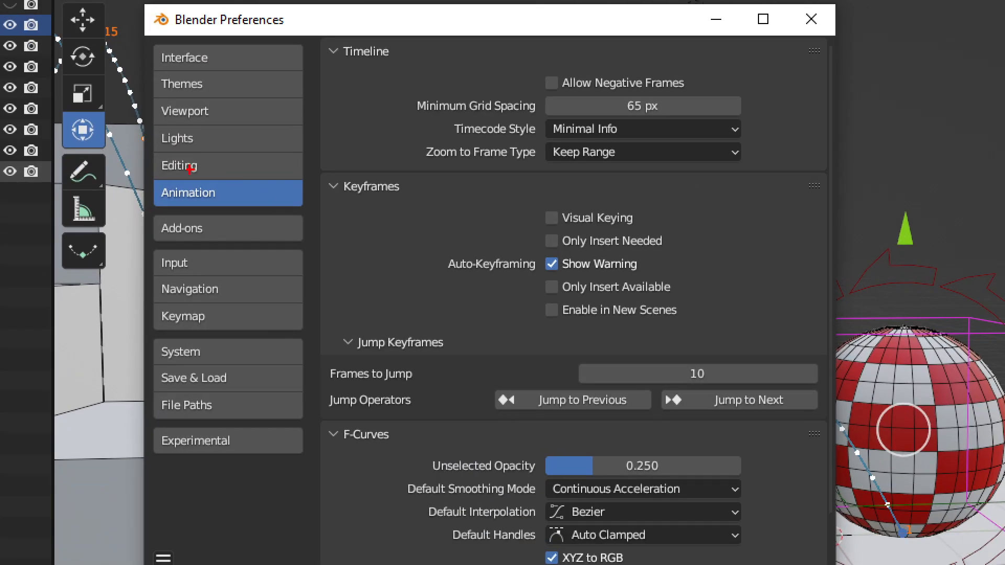
mouse_move(208, 178)
mouse_down()
mouse_move(223, 206)
mouse_move(216, 178)
mouse_up()
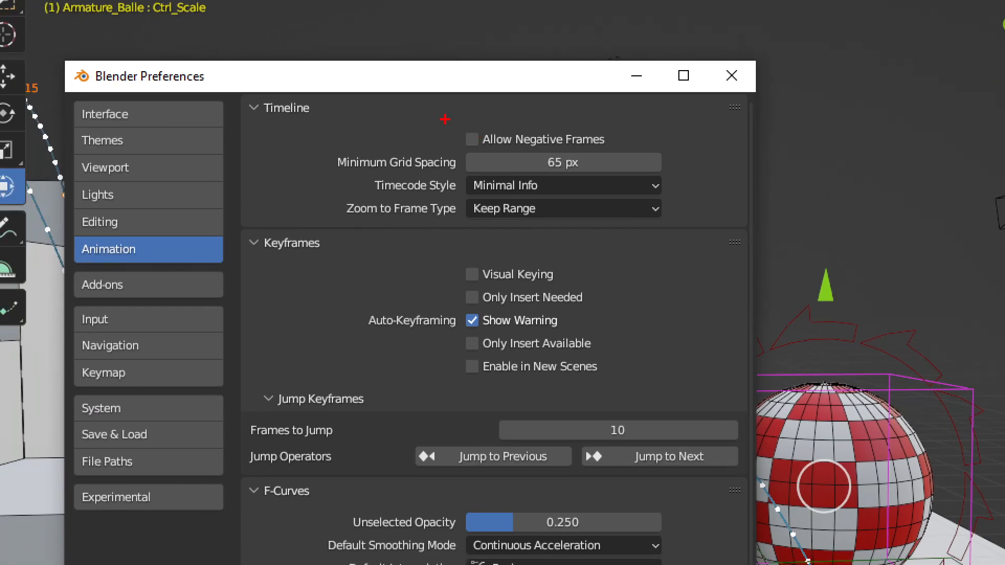
drag(445, 119, 621, 159)
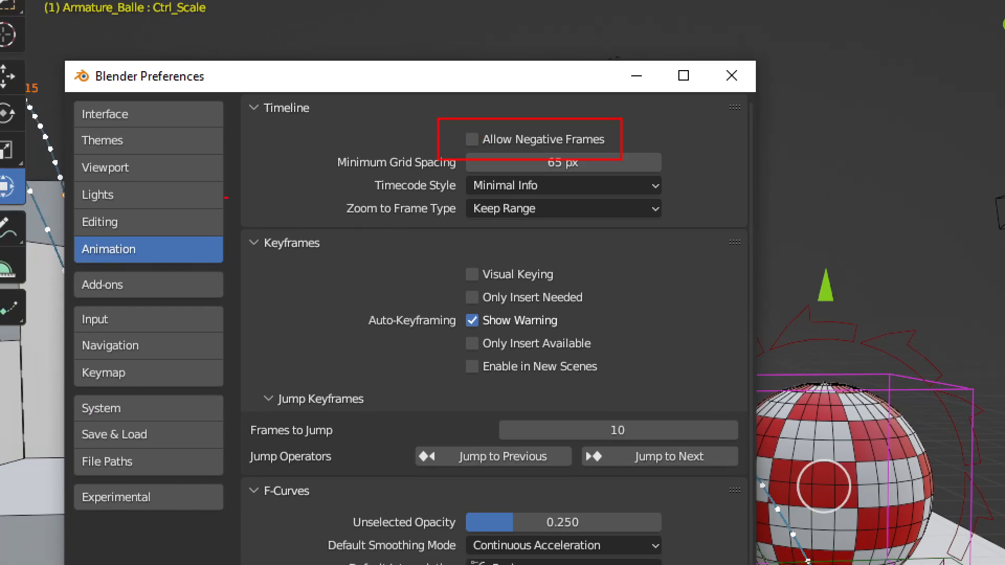
drag(75, 242, 174, 237)
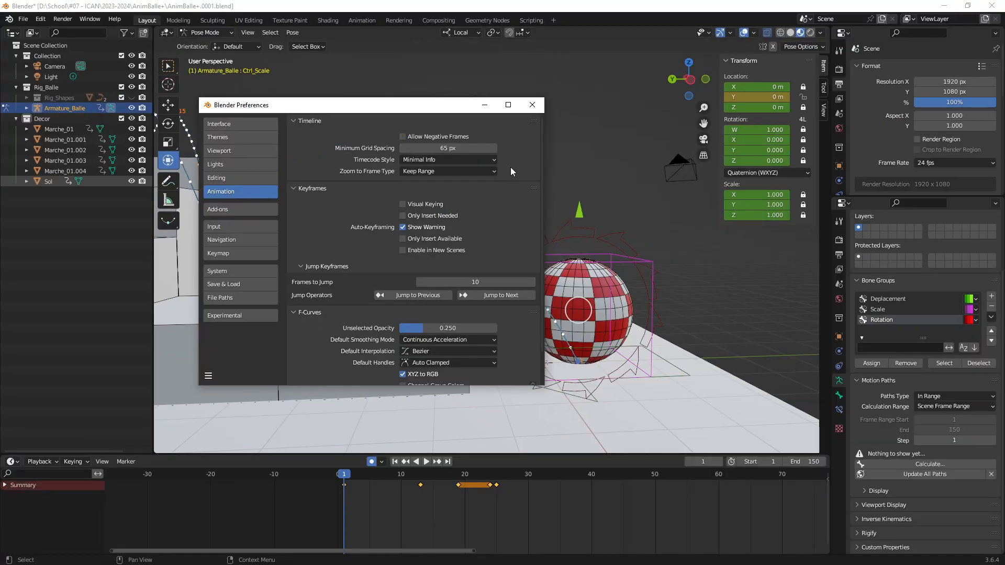
Examine the default smoothing, interpolation and handle settings for F-Curves, and close the preferences
scroll(504, 265, down, 2)
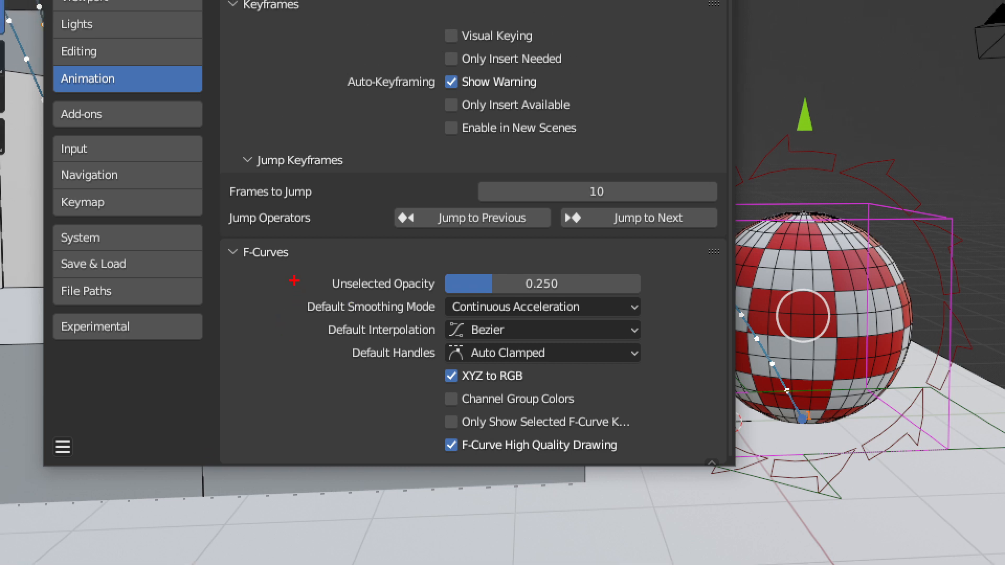
drag(272, 270, 676, 377)
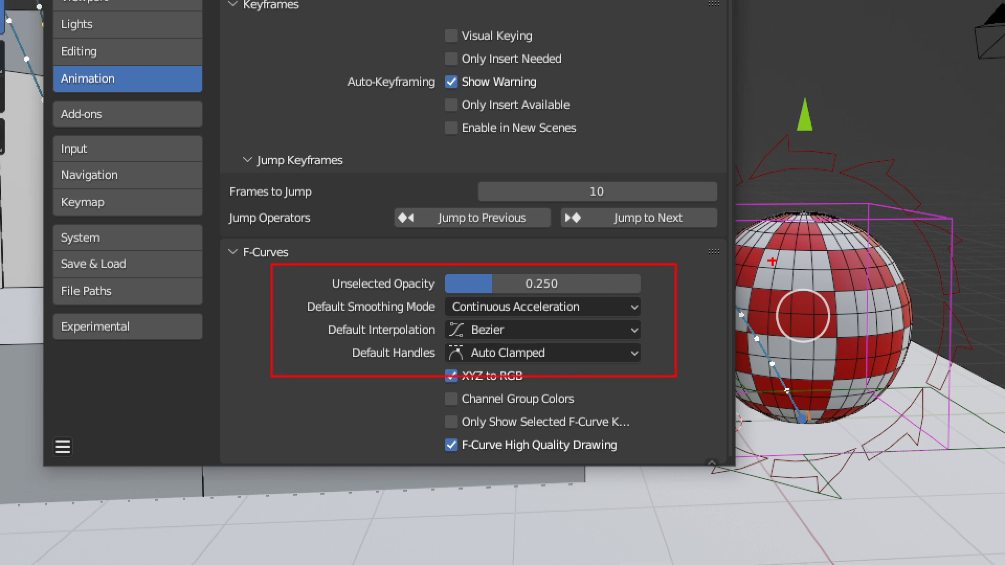
drag(771, 227, 710, 323)
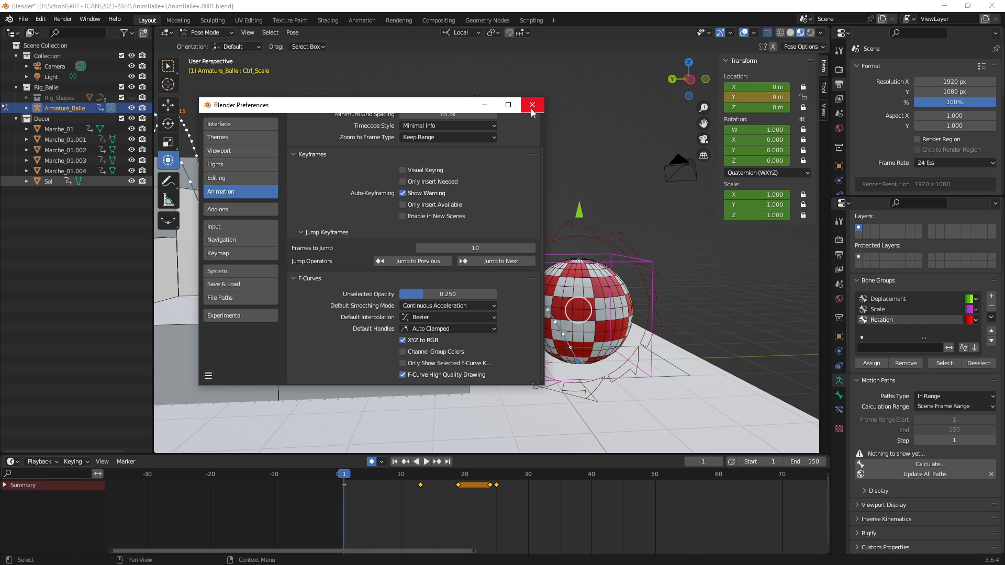
click(531, 110)
At frame 30, during the rise of the second bounce, stretch the ball by raising Ctrl_Scale along its Y axis
middle_drag(366, 319, 344, 424)
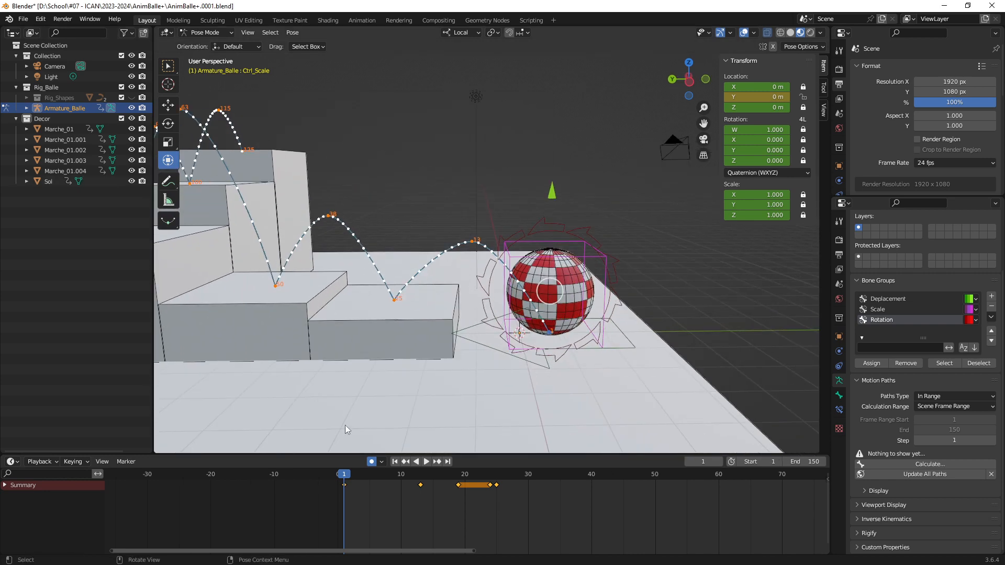
ctrl+middle_drag(500, 516, 354, 507)
middle_drag(280, 497, 327, 493)
drag(236, 477, 391, 488)
middle_drag(418, 335, 419, 369)
drag(396, 480, 424, 478)
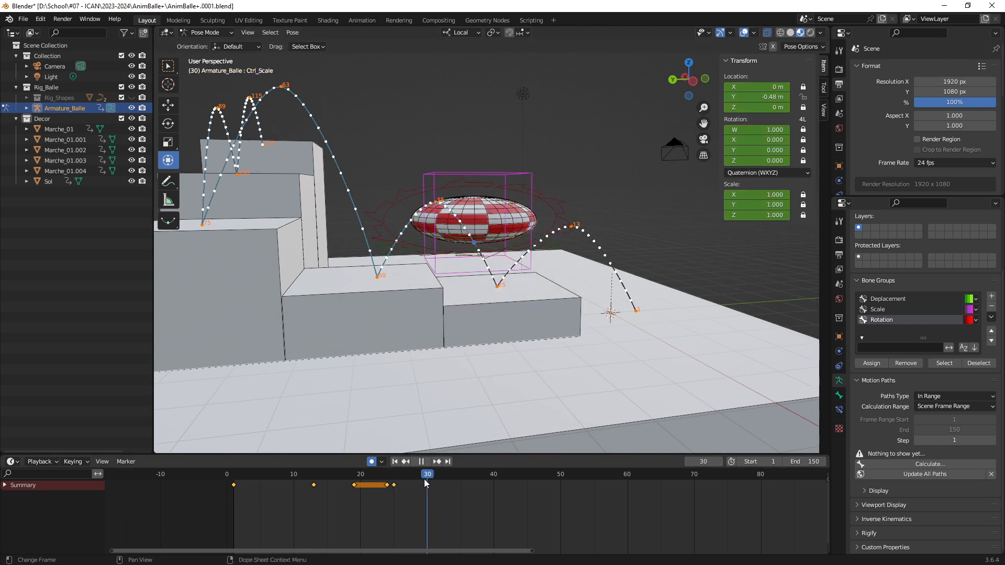
ctrl+middle_drag(437, 225, 437, 155)
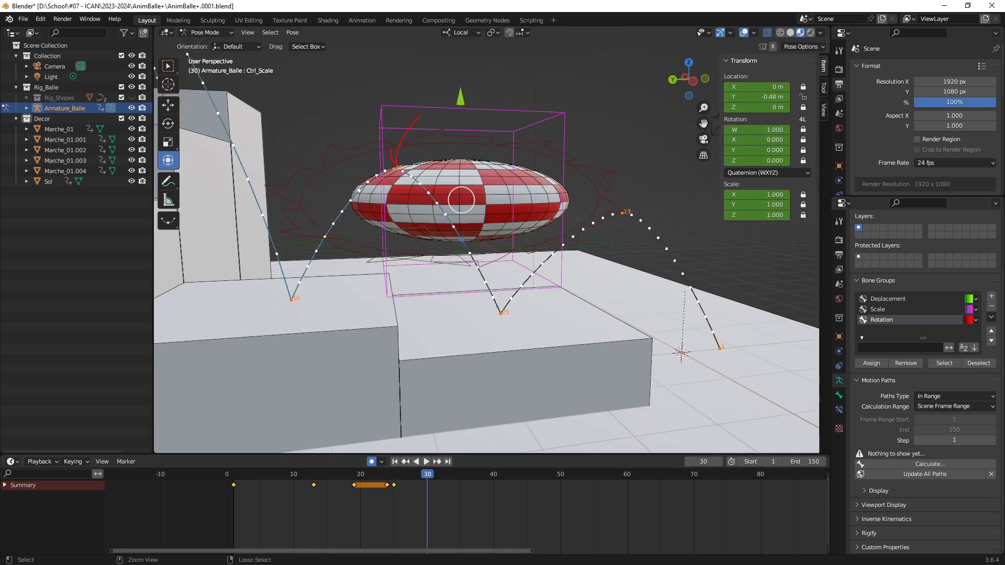
key(Escape)
scroll(500, 207, down, 4)
middle_drag(499, 208, 487, 230)
drag(455, 160, 456, 70)
At frame 38, the peak of the second bounce, restore the round shape by setting the Y location of Ctrl_Scale to 0 m
drag(428, 479, 479, 485)
click(757, 97)
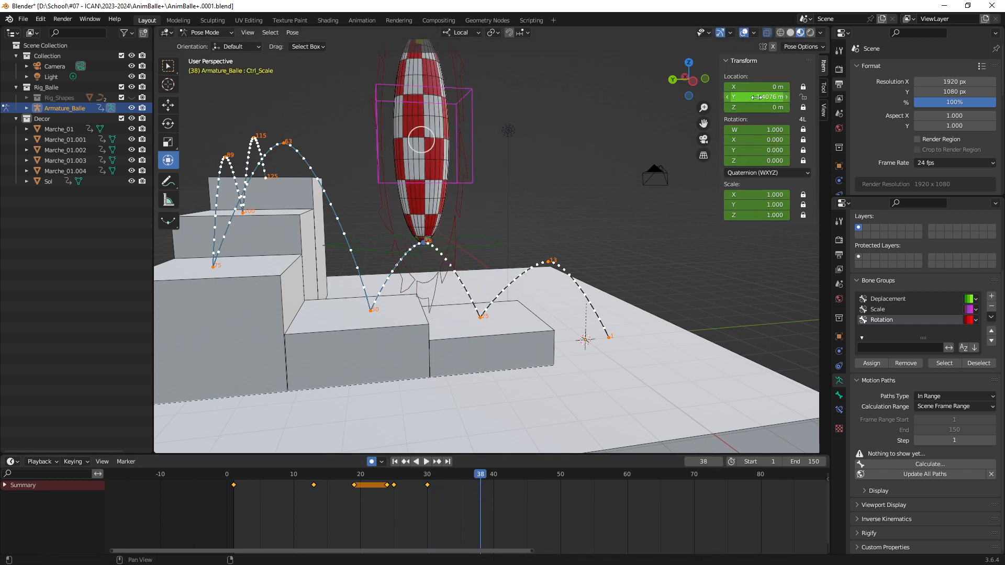
text(0)
key(Return)
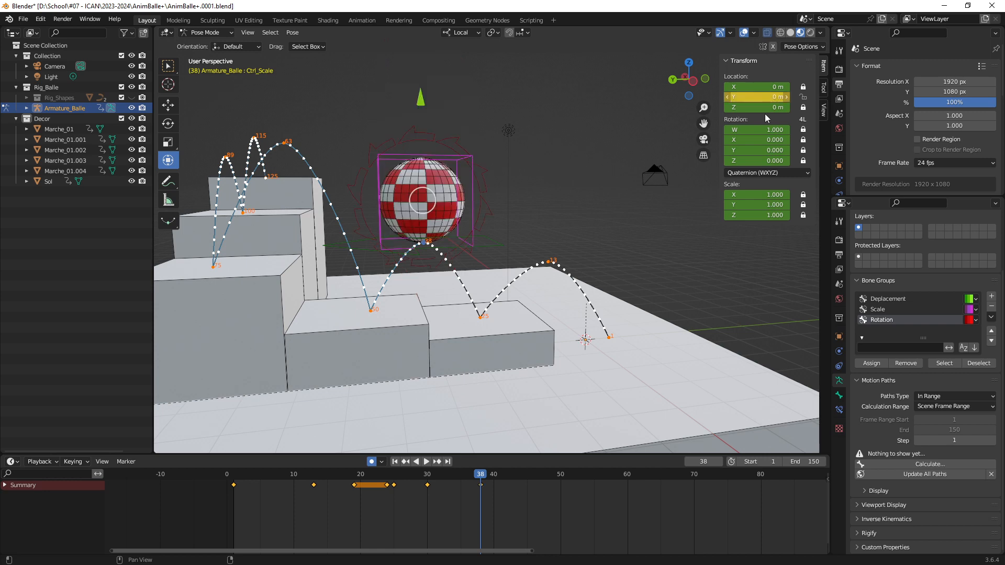
Copy the Ctrl_Scale keyframe from frame 38 to frame 49 so the ball stays round until just before the second landing
middle_drag(523, 335, 499, 417)
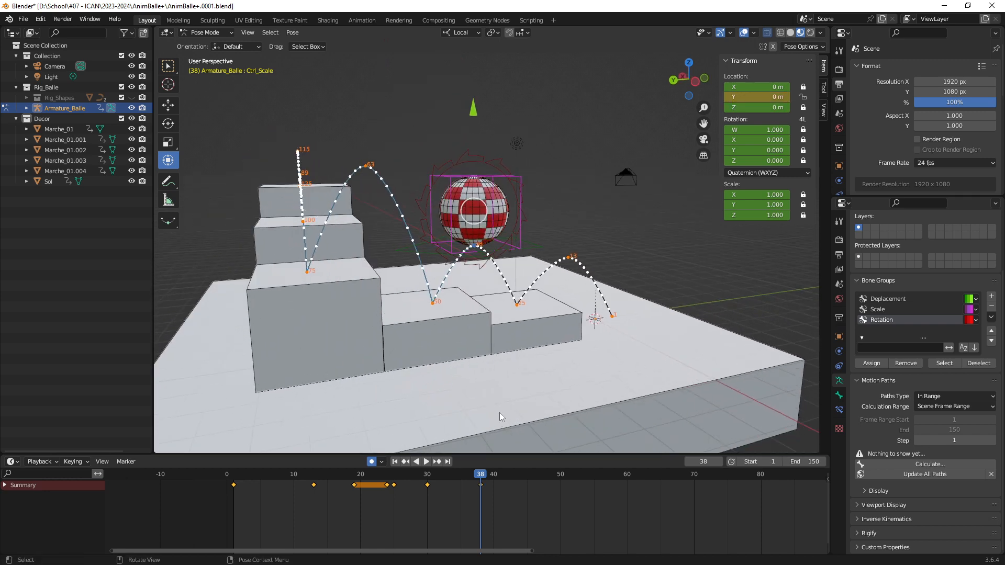
drag(480, 475, 552, 484)
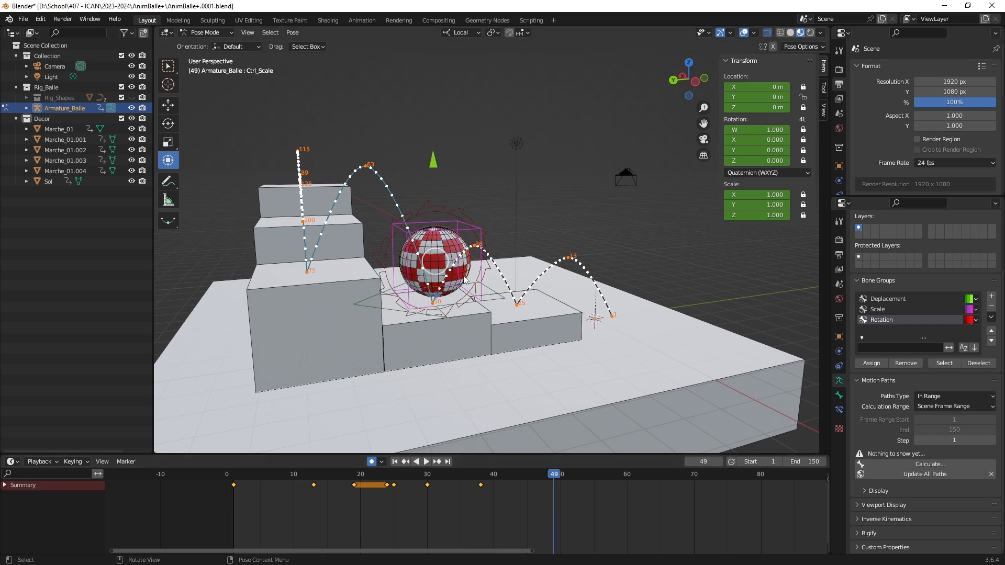
scroll(538, 264, up, 3)
scroll(453, 313, up, 2)
shift+middle_drag(466, 288, 443, 287)
shift+middle_drag(402, 230, 461, 260)
shift+middle_drag(494, 353, 472, 352)
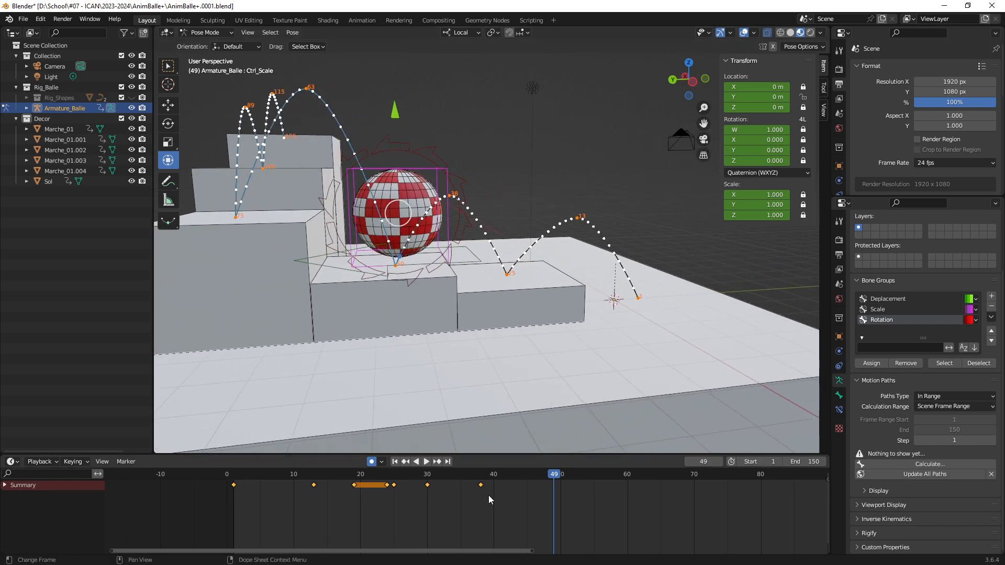
click(480, 486)
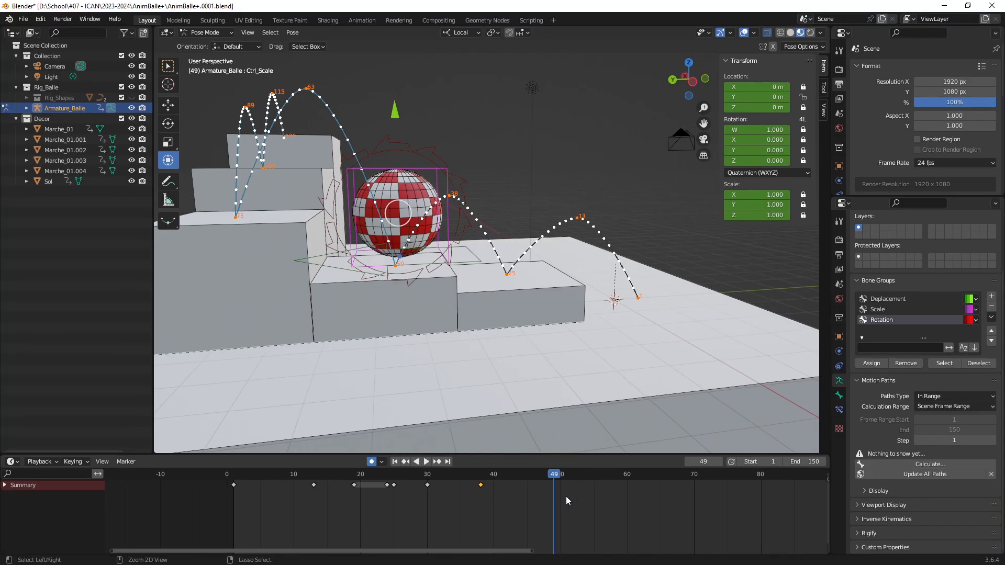
key(ctrl+v)
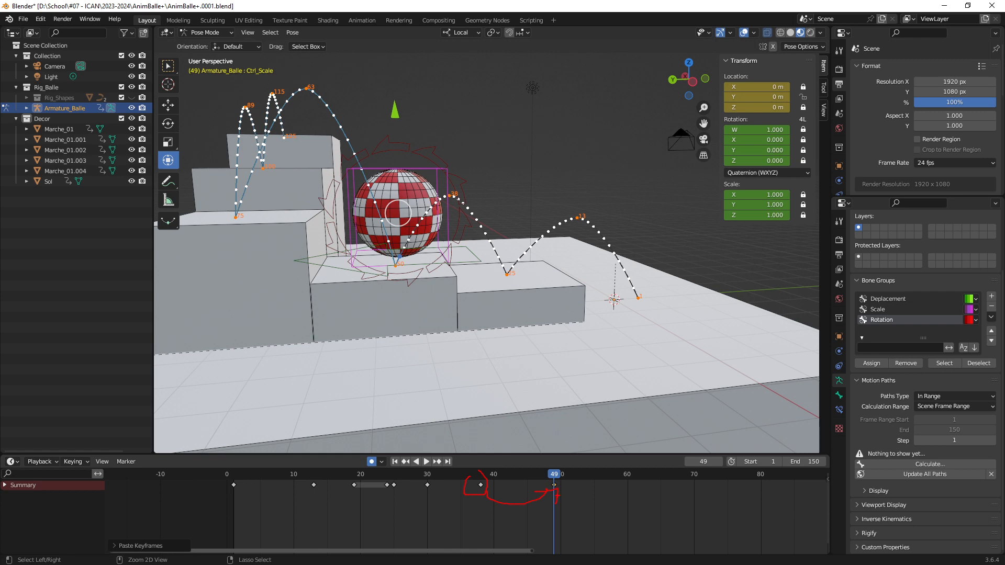
At frame 50, where the ball lands on the second step, squash it by lowering Ctrl_Scale to about -0.506 m along Y
key(space)
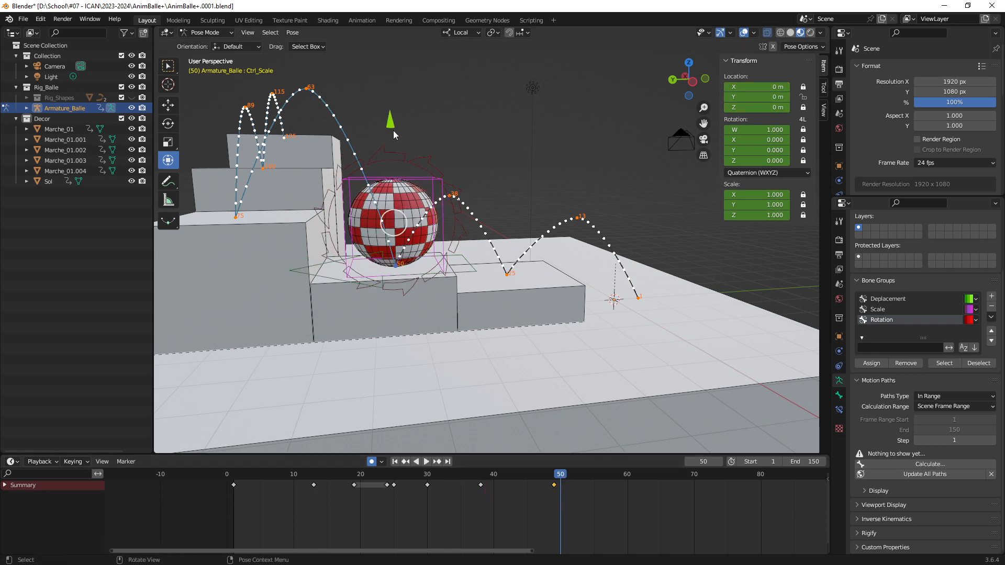
drag(390, 125, 390, 147)
scroll(458, 335, down, 1)
middle_drag(453, 342, 466, 349)
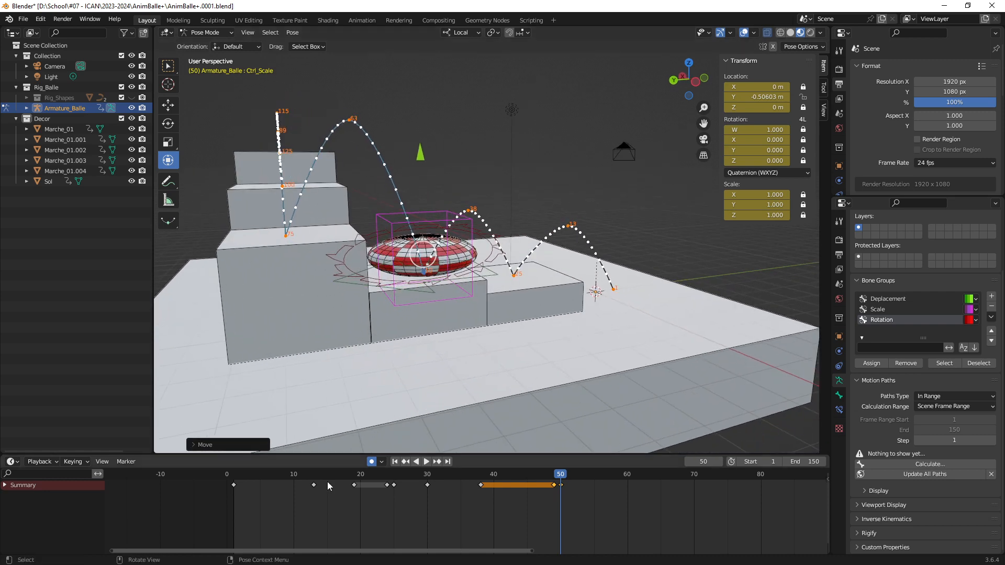
Play the animation from frame 1 to review the squash and stretch on the first bounces
key(shift+Left)
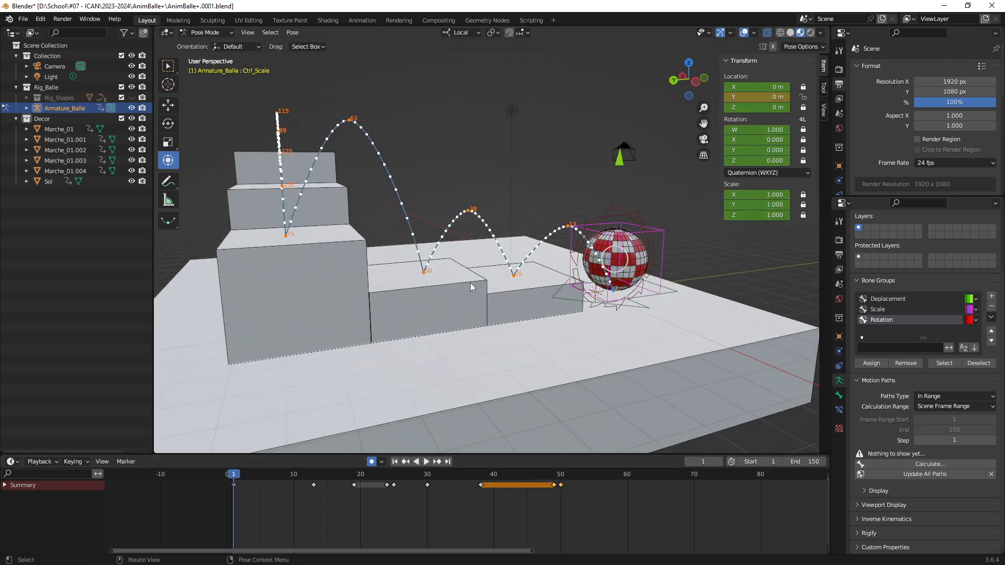
key(space)
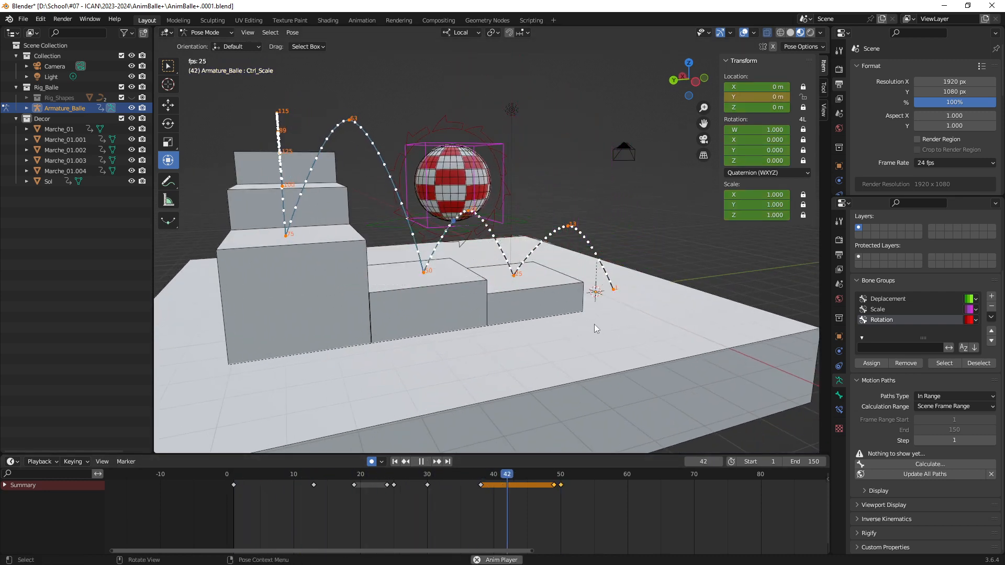
key(space)
At frame 64, near the peak of the third bounce, stretch the ball by raising Ctrl_Scale to about 0.848 m along Y
middle_drag(652, 295, 513, 332)
drag(601, 480, 655, 489)
scroll(453, 260, down, 2)
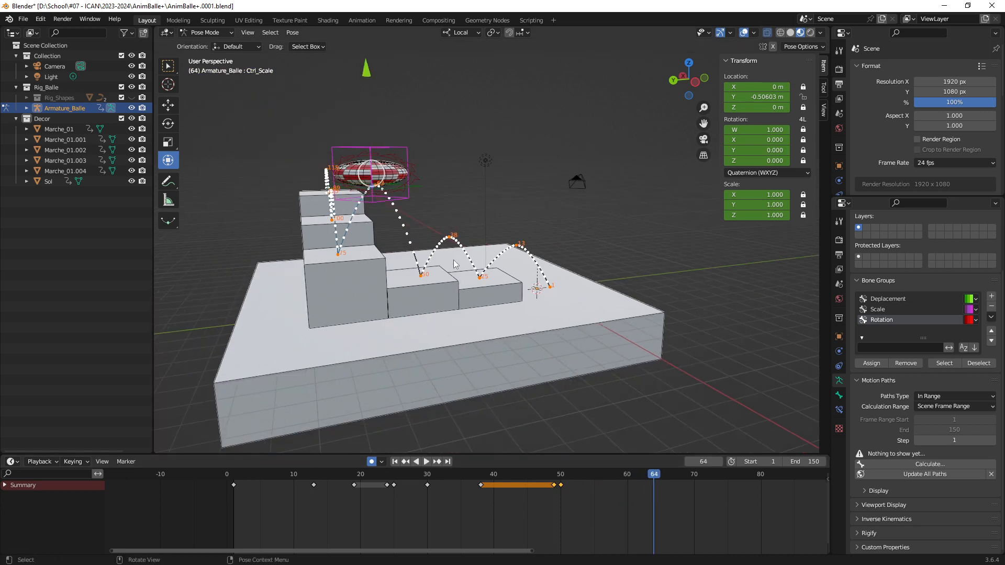
shift+middle_drag(453, 259, 468, 285)
drag(380, 105, 380, 70)
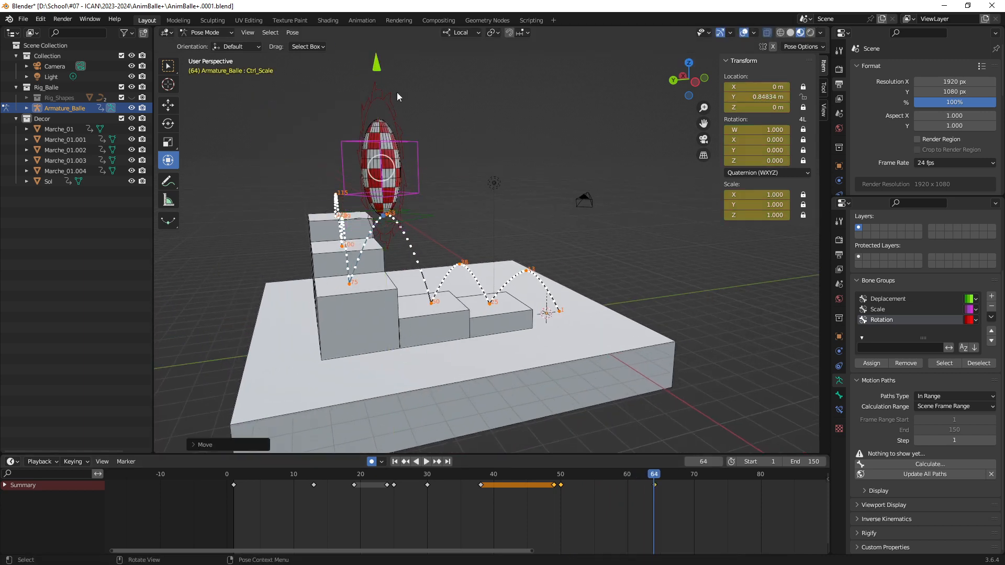
At frame 70, during the fall of the third bounce, restore the round shape by setting the Y location of Ctrl_Scale to 0 m
shift+middle_drag(491, 329, 460, 352)
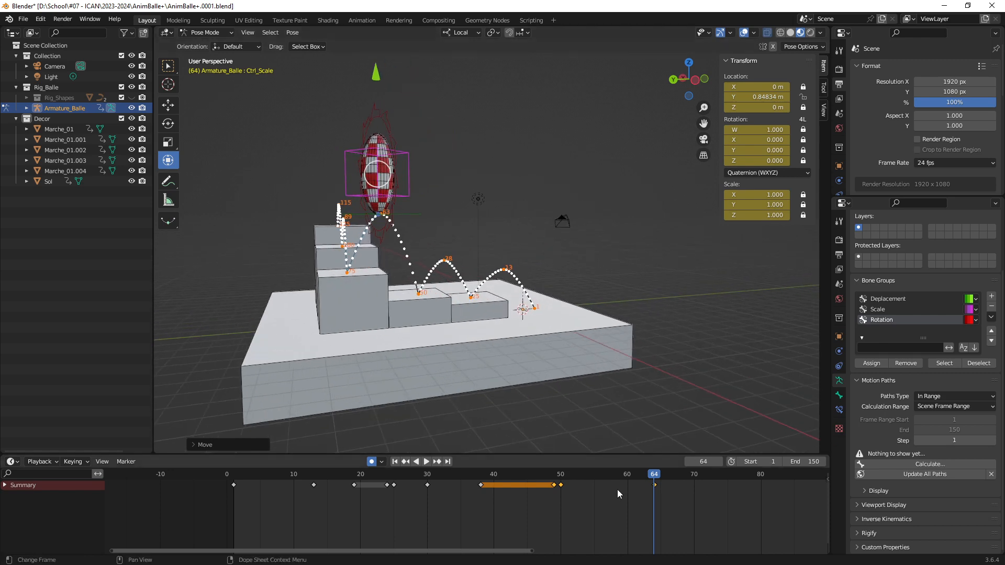
ctrl+middle_drag(613, 504, 403, 499)
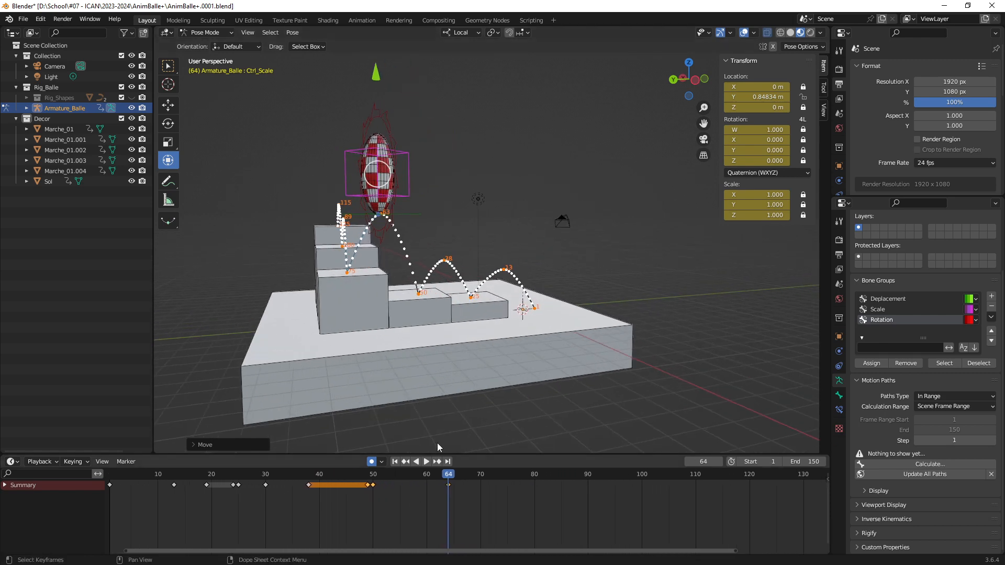
ctrl+middle_drag(383, 290, 481, 296)
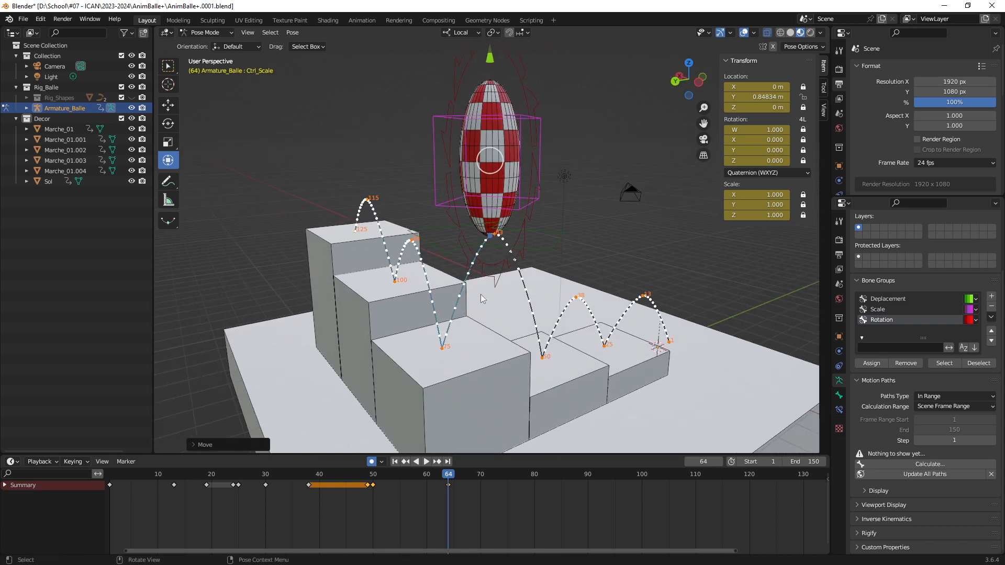
drag(451, 476, 482, 482)
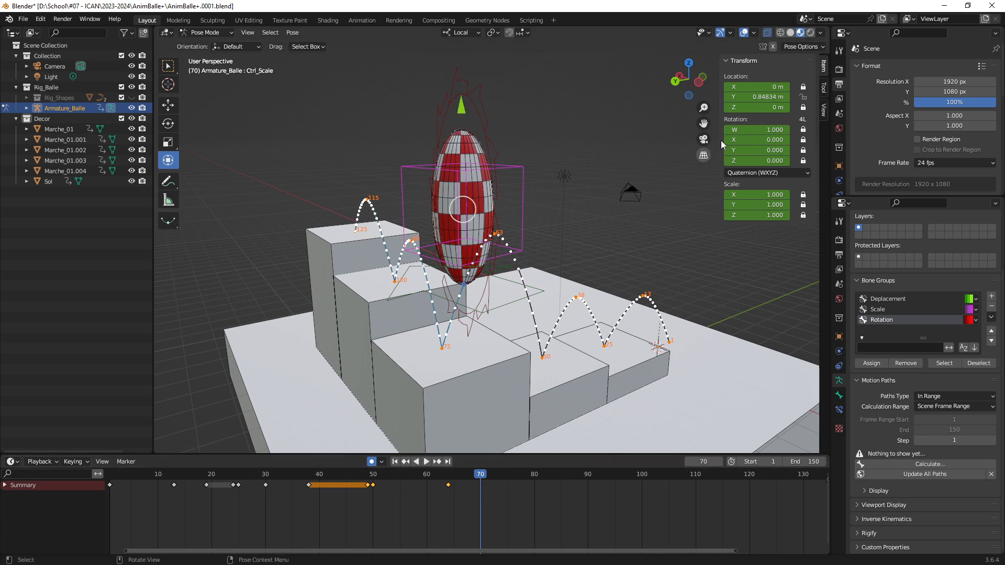
click(762, 97)
text(0)
key(Return)
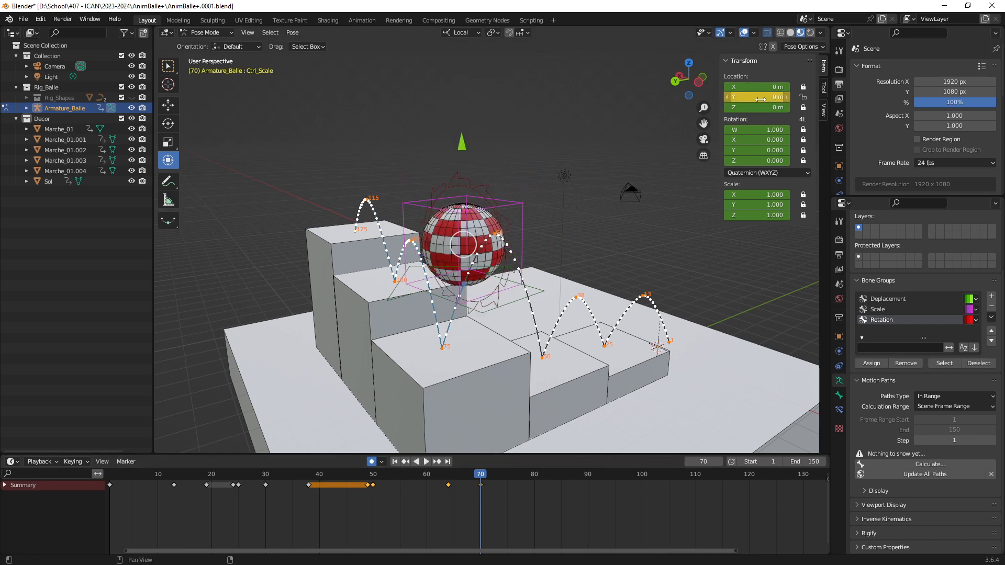
Copy the Ctrl_Scale keyframe from frame 70 to frame 74 so the ball stays round until just before the third landing
middle_drag(565, 220, 499, 350)
drag(482, 476, 511, 483)
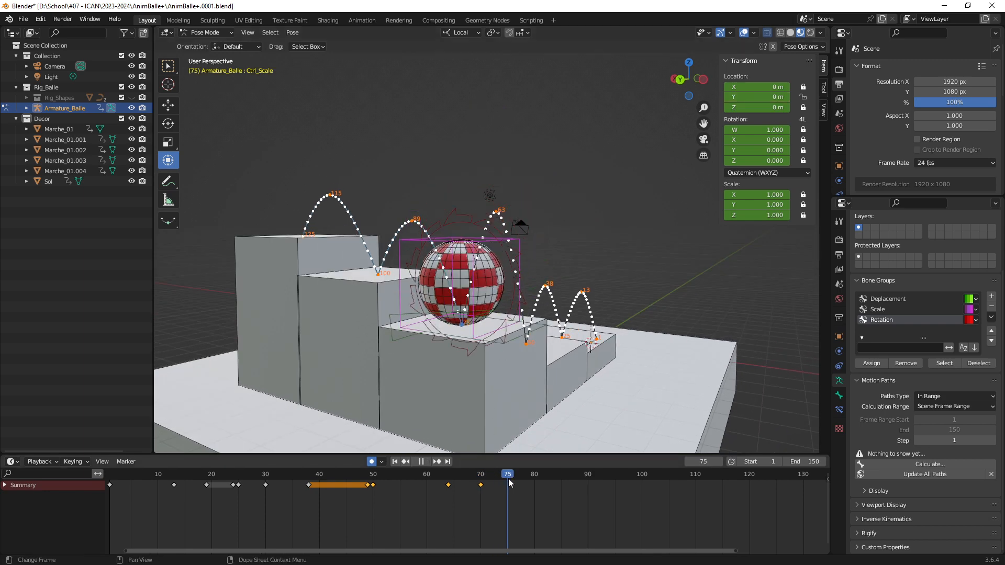
shift+middle_drag(523, 300, 507, 278)
middle_drag(507, 278, 529, 288)
middle_drag(521, 328, 538, 329)
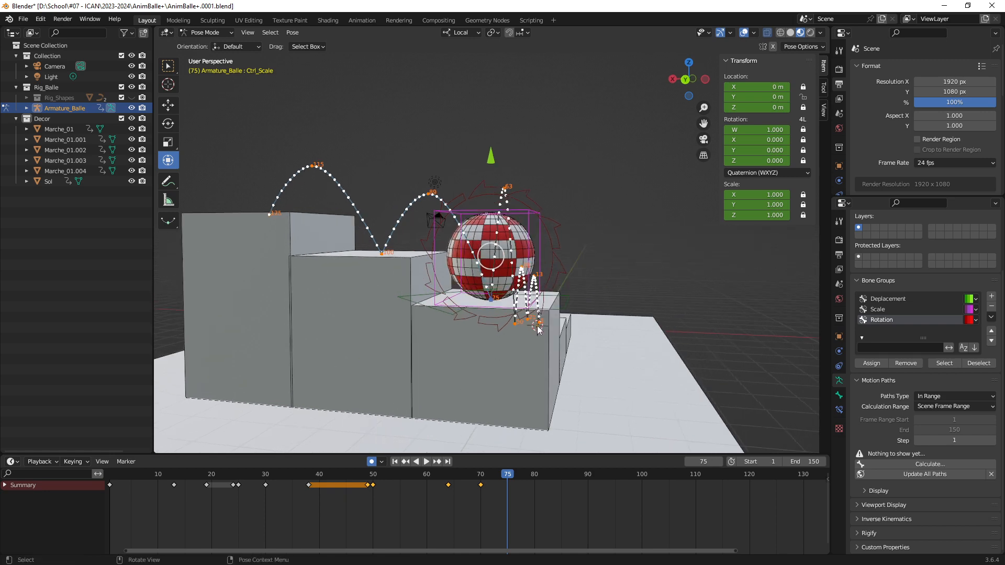
drag(510, 477, 504, 479)
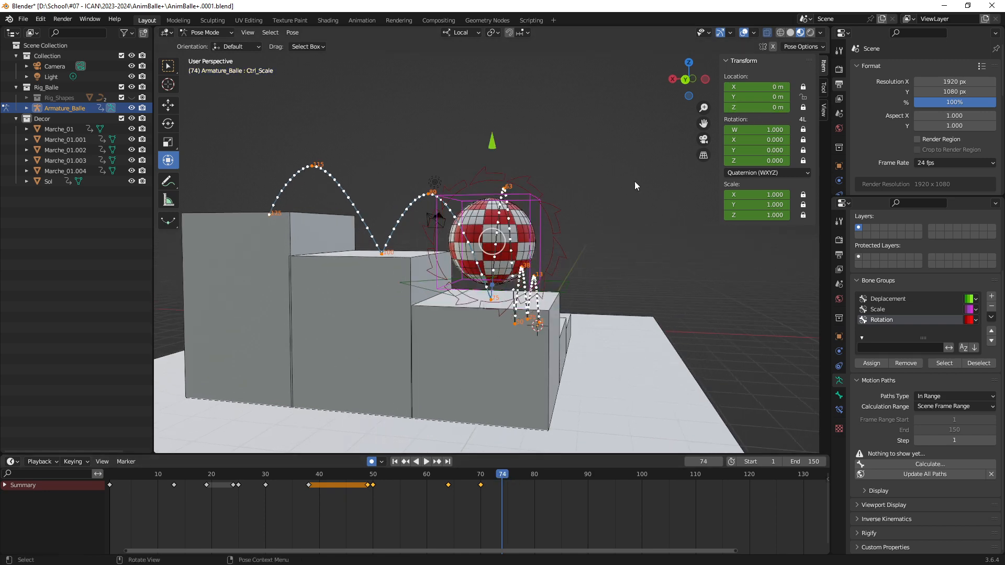
click(486, 493)
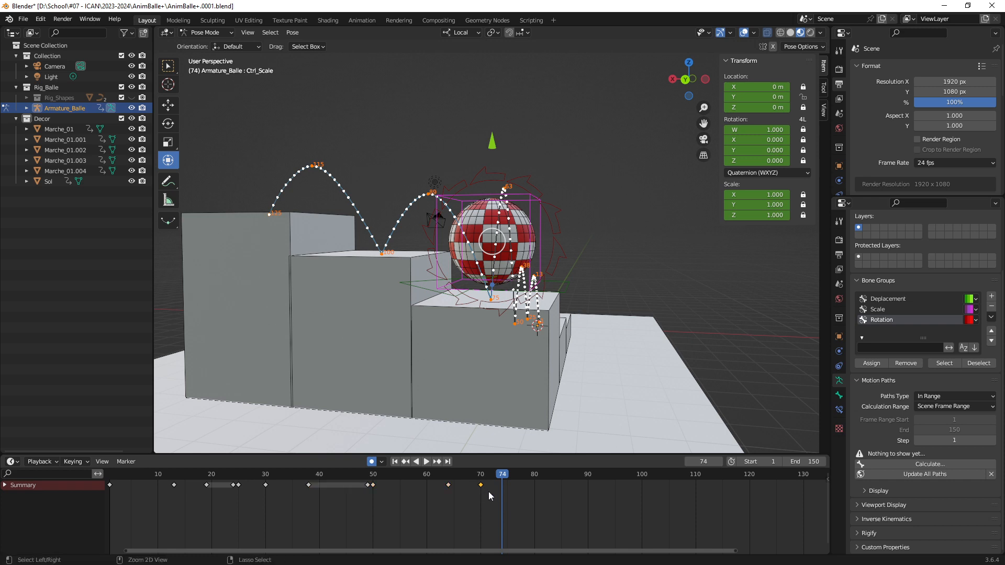
key(ctrl+v)
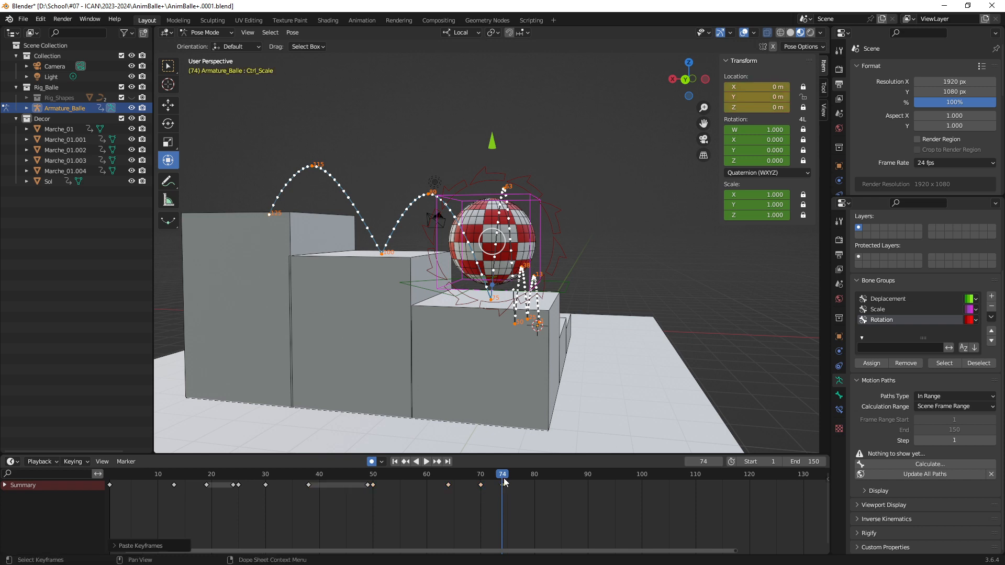
Squash the ball at frame 75 by lowering Ctrl_Scale to about -0.418 m along Y, and stretch it at frame 79 to about 0.489 m
key(Right)
drag(492, 160, 501, 291)
middle_drag(501, 292, 514, 413)
drag(509, 475, 531, 480)
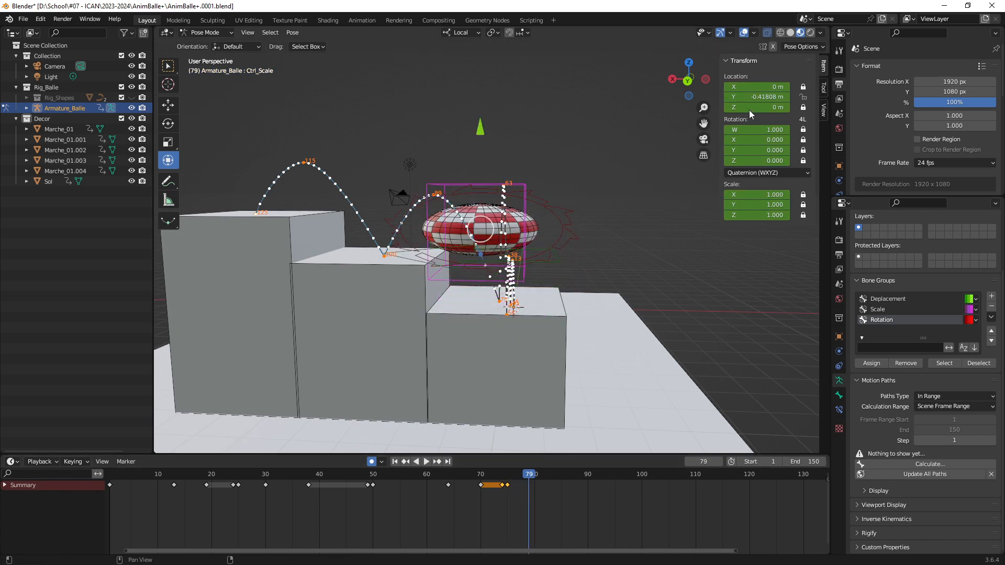
drag(484, 133, 497, 93)
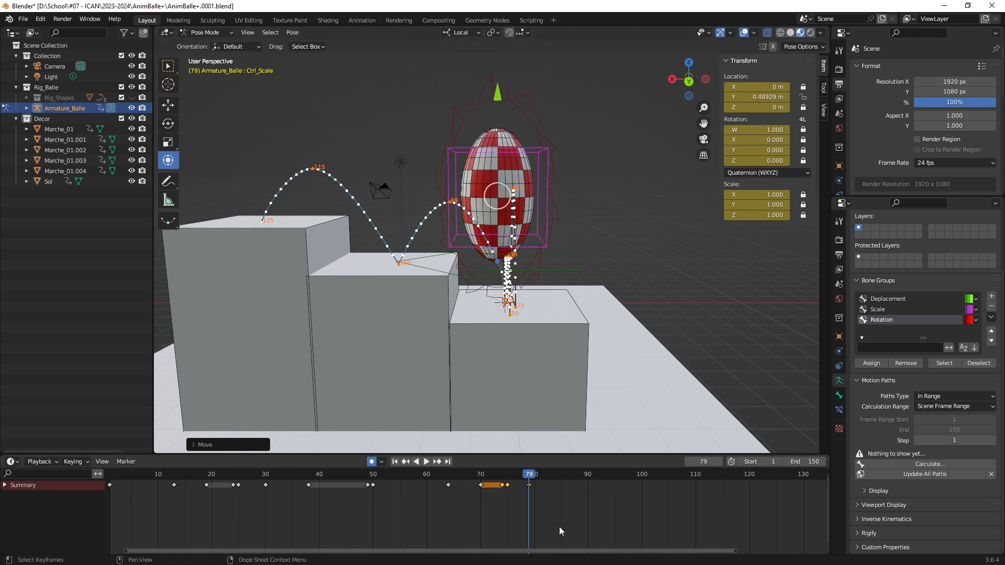
At frame 92, just past the peak of the fourth bounce, set the Y location of Ctrl_Scale to 0 m
drag(532, 478, 601, 482)
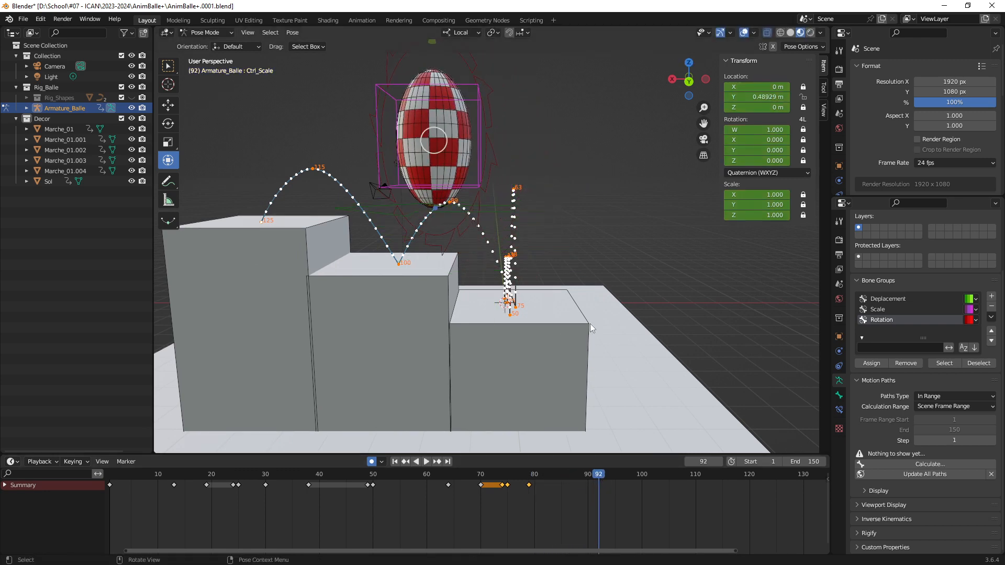
click(763, 95)
text(0)
key(Return)
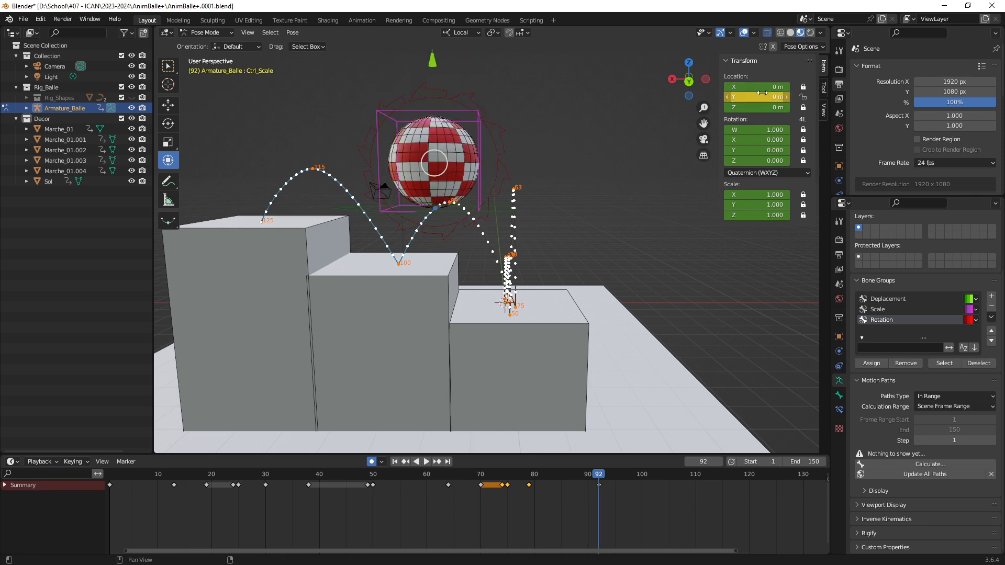
Copy the Ctrl_Scale keyframe from frame 92 to frame 99 so the ball stays round until just before the fourth landing
middle_drag(500, 228, 602, 386)
key(space)
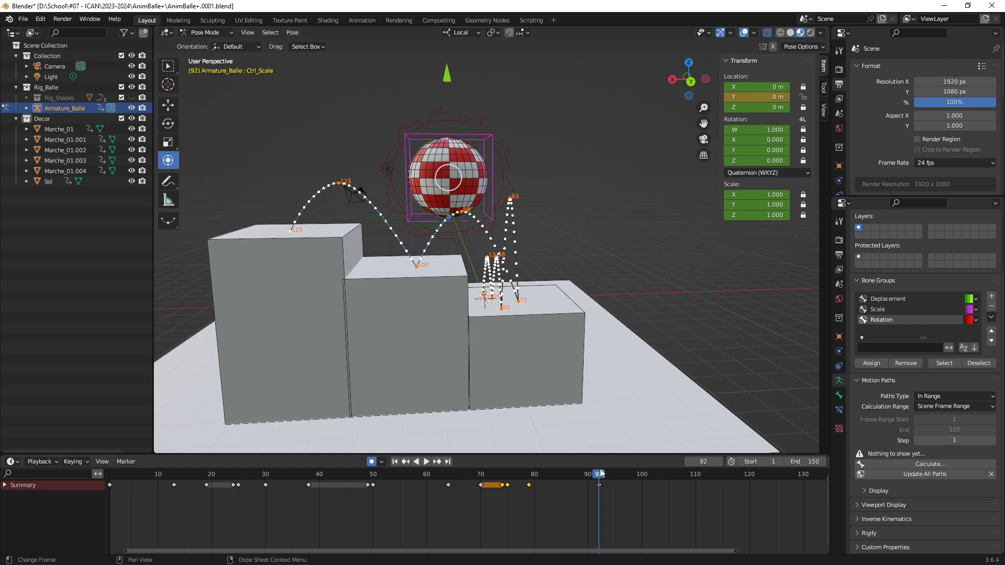
key(space)
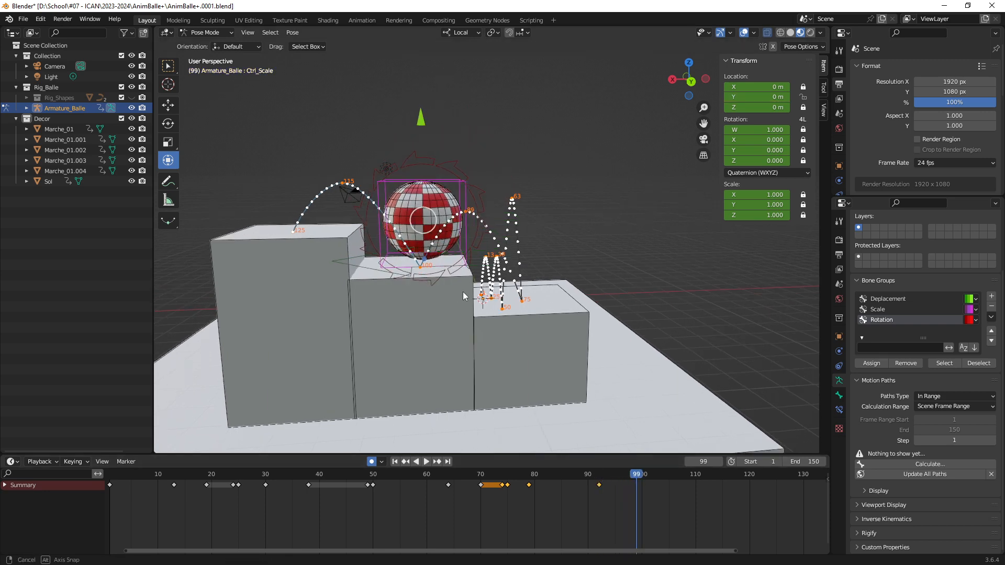
scroll(462, 290, up, 4)
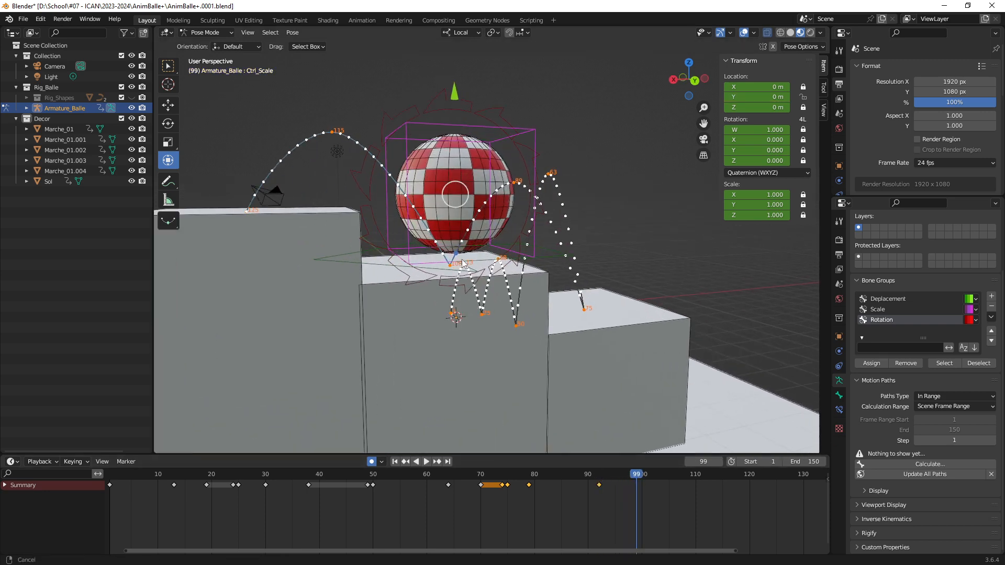
click(598, 484)
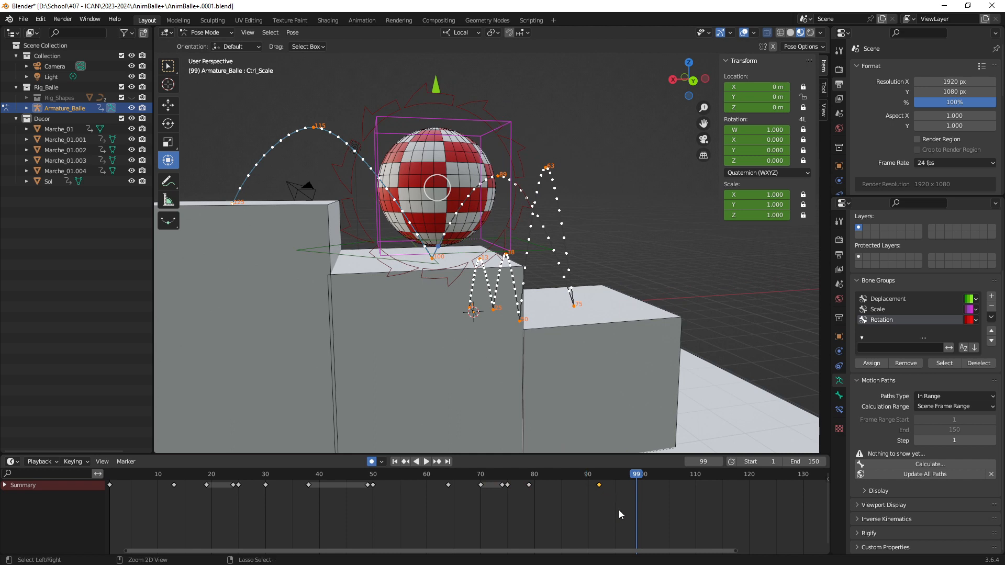
key(ctrl+v)
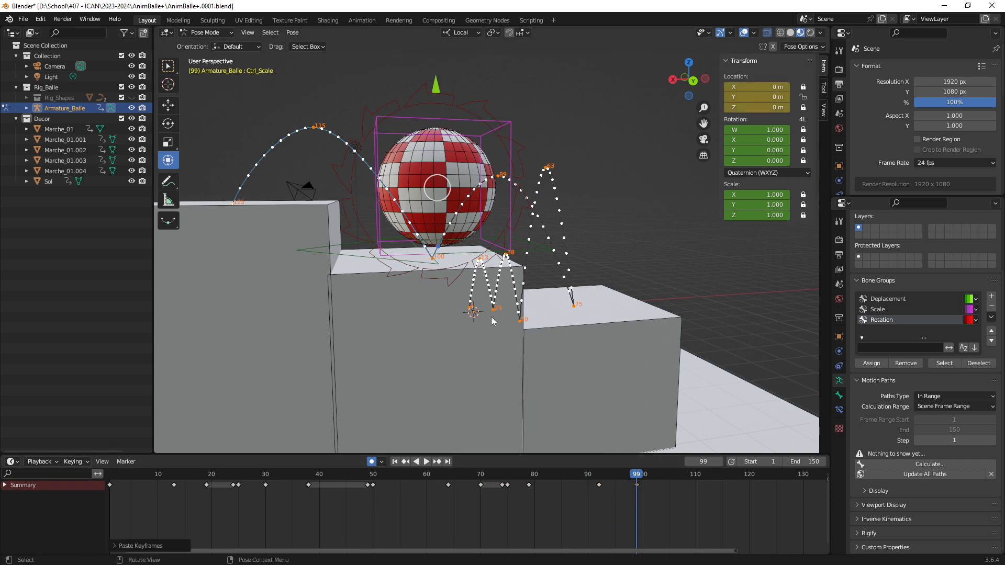
At frame 100, where the ball lands on the fourth step, squash it by lowering Ctrl_Scale to about -0.519 m along Y
mouse_move(638, 472)
mouse_down()
mouse_move(566, 479)
mouse_move(641, 482)
mouse_up()
click(636, 484)
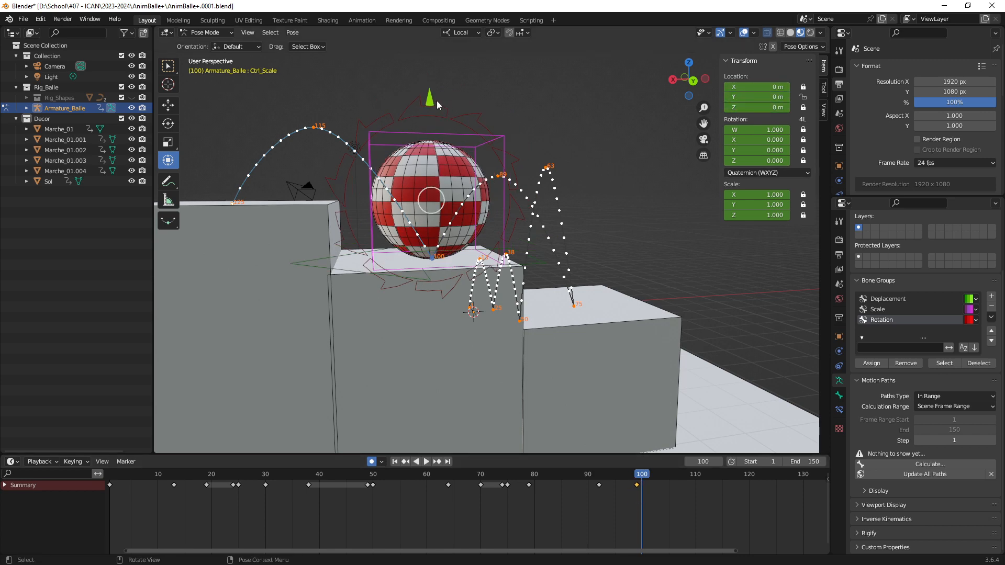
drag(428, 102, 434, 137)
At frame 106, during the rise of the last bounce, stretch the ball by raising Ctrl_Scale to about 0.334 m along Y
middle_drag(436, 154, 466, 299)
drag(645, 476, 671, 472)
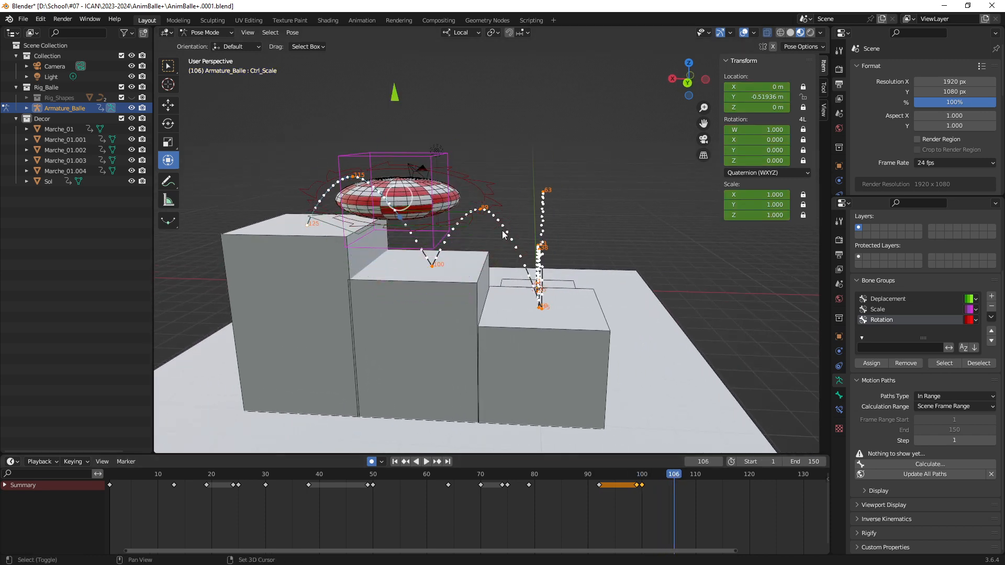
middle_drag(502, 235, 563, 129)
drag(472, 155, 473, 117)
At frame 112, near the peak of the last bounce, restore the round shape by setting the Y location of Ctrl_Scale to 0 m
key(space)
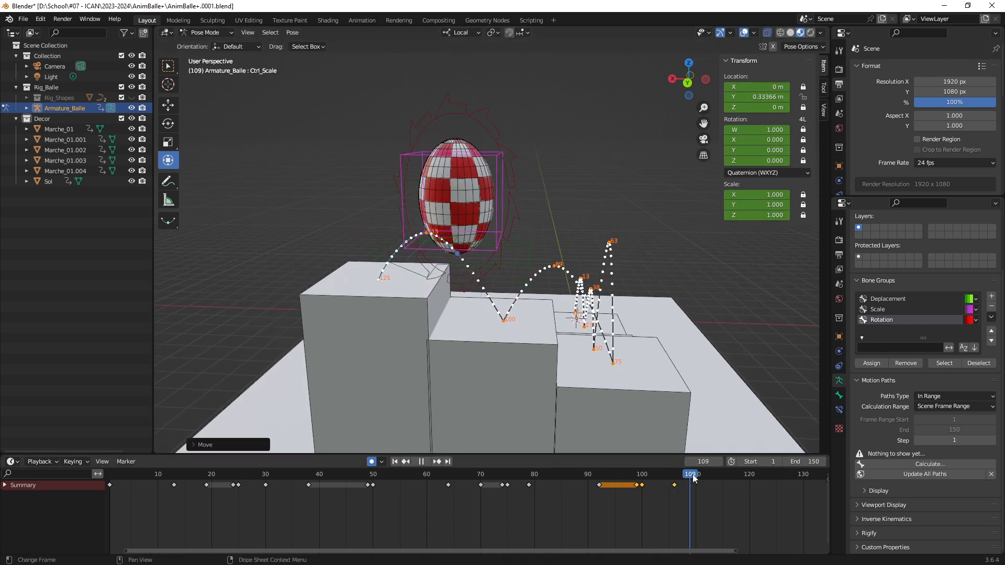
key(space)
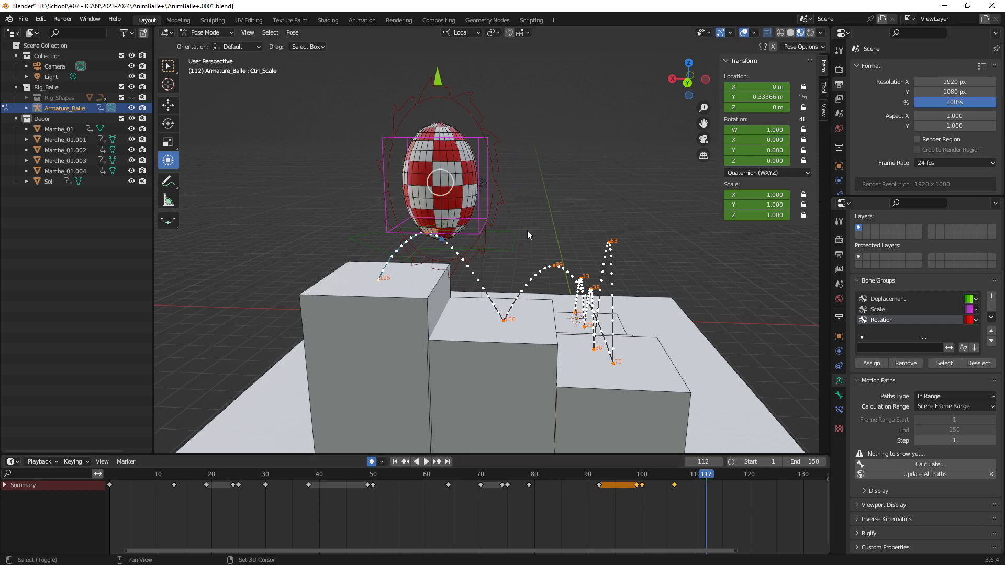
mouse_move(526, 230)
middle_down()
mouse_move(501, 260)
mouse_move(529, 240)
middle_up()
scroll(501, 260, up, 3)
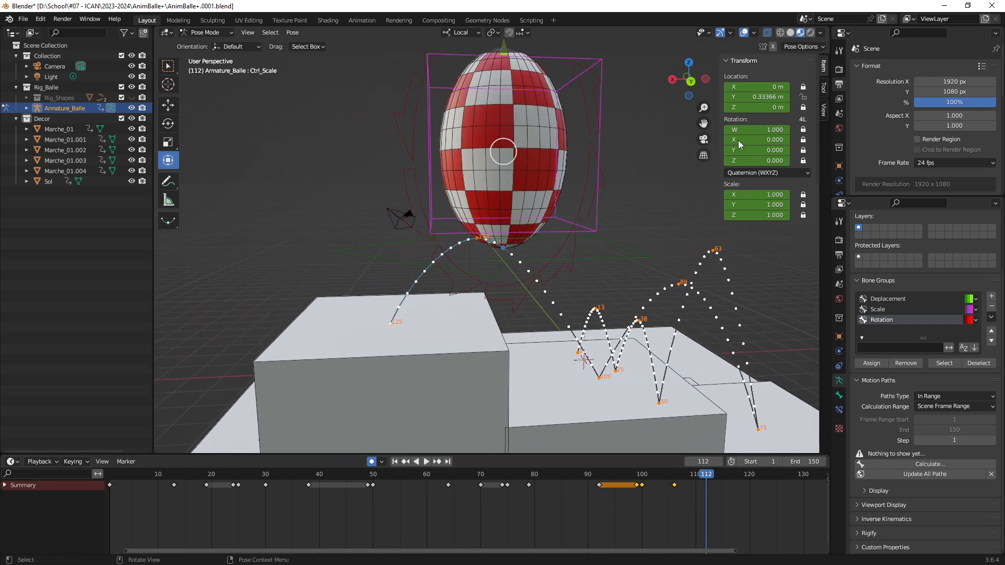
click(757, 97)
text(0)
key(Return)
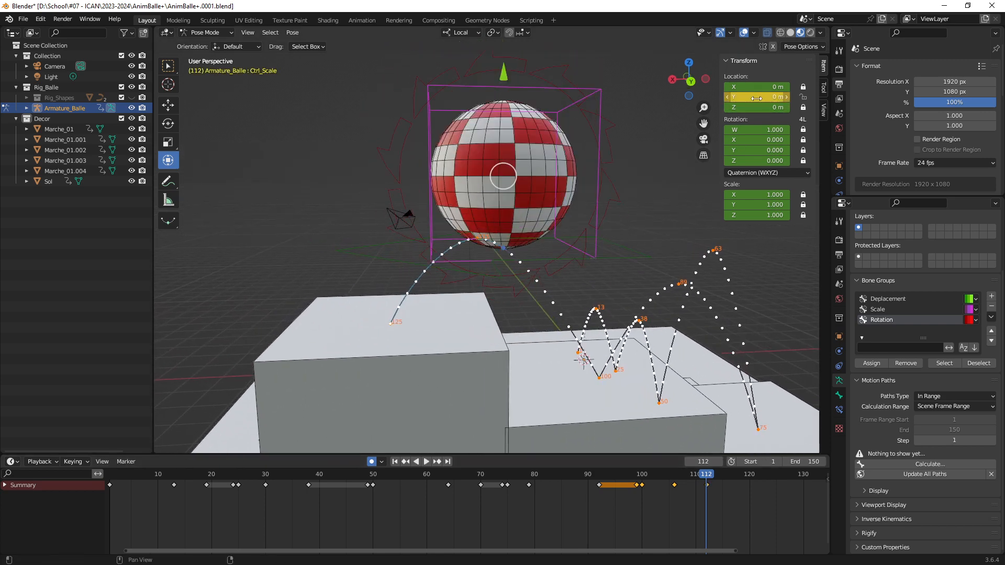
Copy the Ctrl_Scale keyframe from frame 112 to frame 124 so the ball stays round until just before the final landing
middle_drag(502, 219, 679, 484)
key(space)
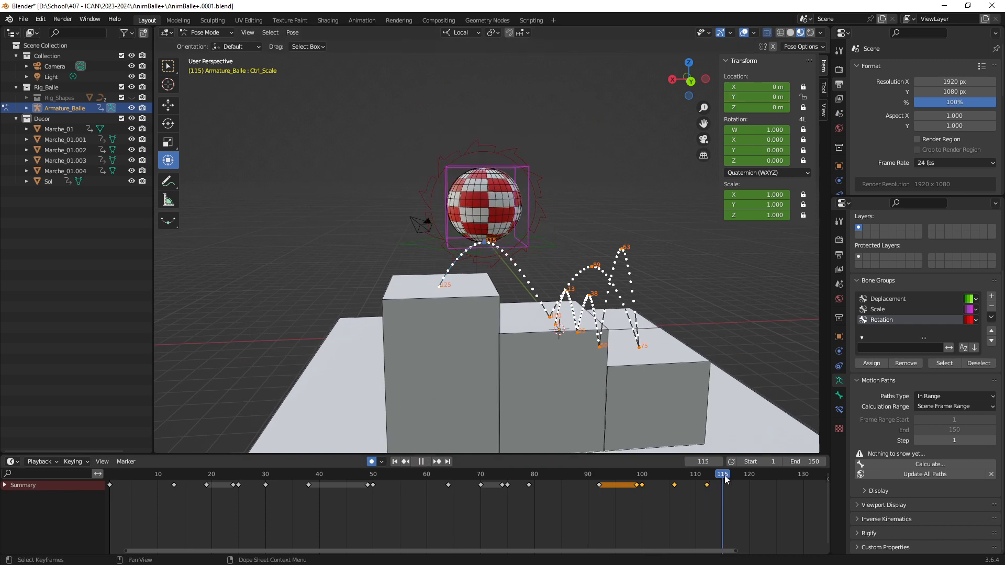
key(space)
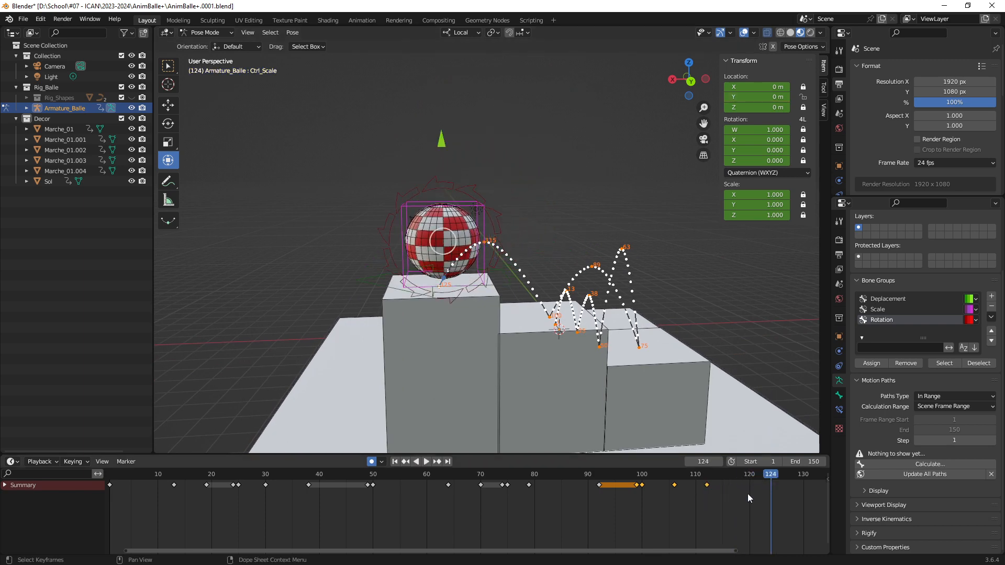
ctrl+middle_drag(747, 494, 511, 491)
middle_drag(462, 303, 491, 298)
scroll(491, 298, up, 2)
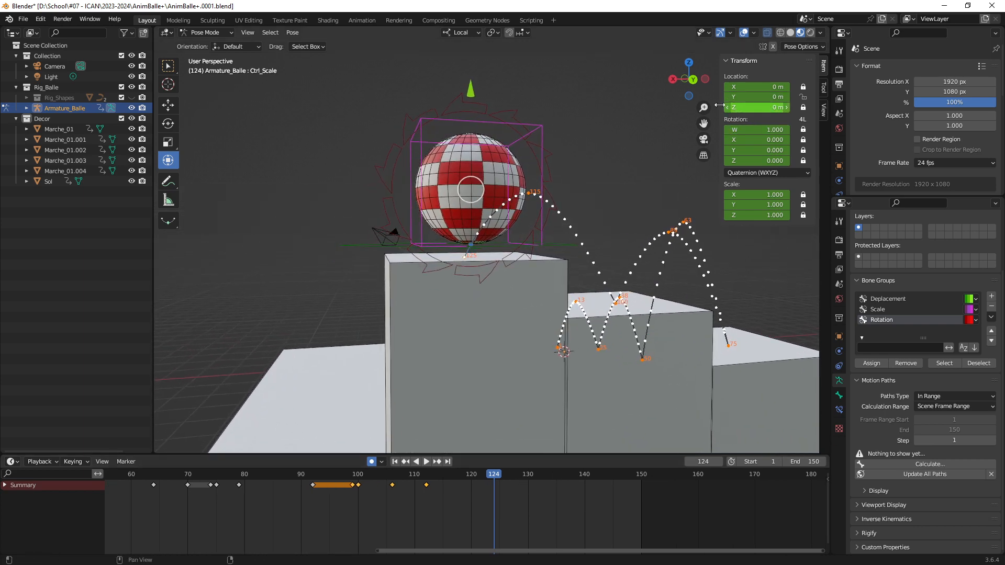
click(427, 485)
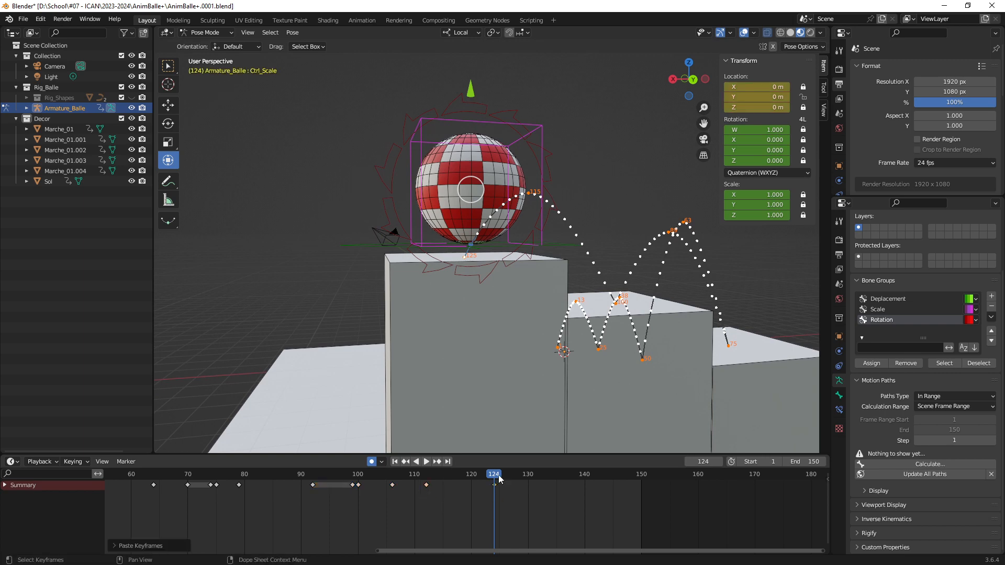
Squash the ball at frame 125 by lowering Ctrl_Scale to about -0.589 m along Y, and stretch it at frame 129 to about 0.407 m
key(Right)
key(i)
drag(465, 110, 486, 296)
drag(499, 473, 517, 479)
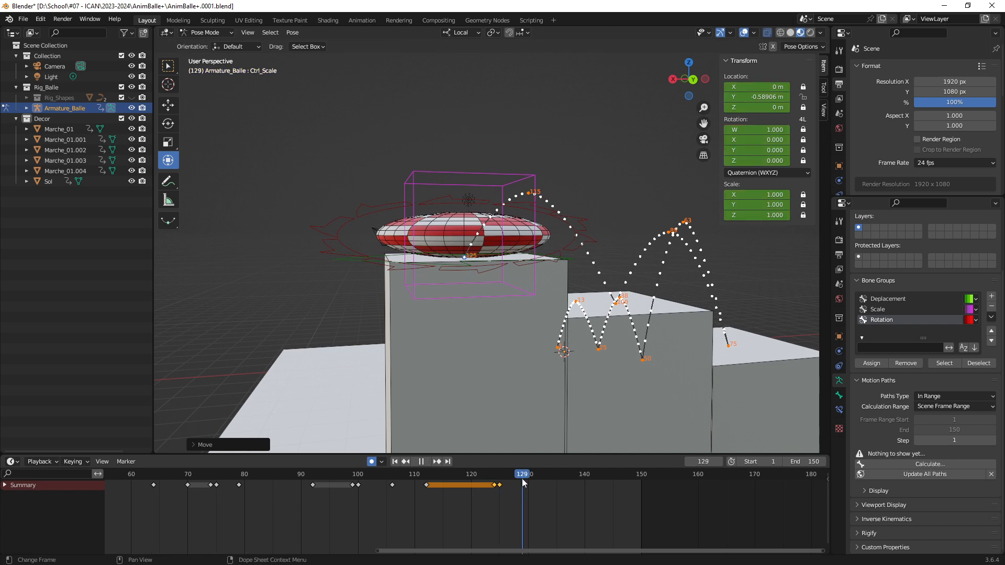
drag(464, 134, 465, 79)
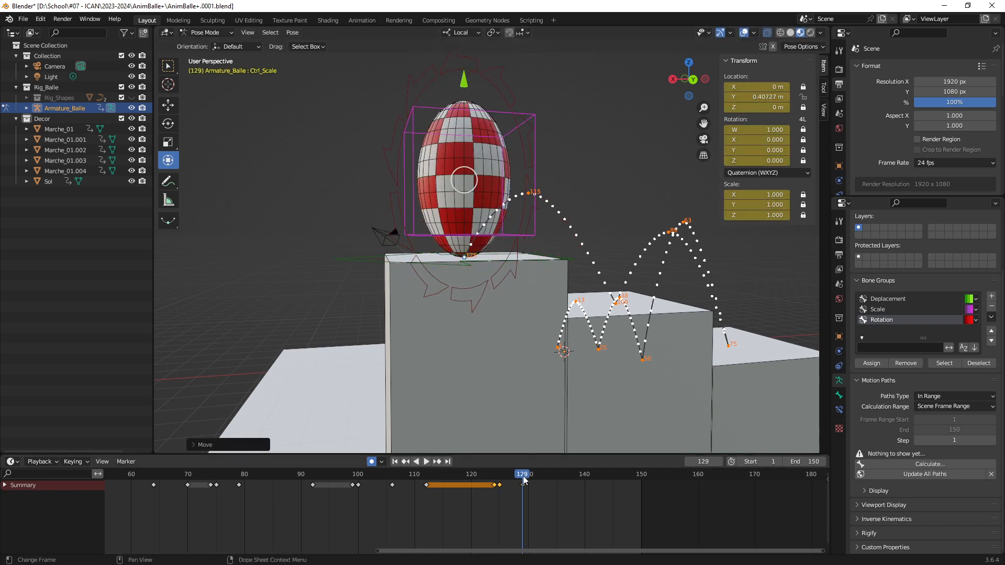
Squash the ball at frame 132 by lowering Ctrl_Scale to about -0.484 m along Y, and reset its Y location to 0 m at frame 133
drag(524, 479, 536, 478)
drag(464, 83, 464, 207)
click(544, 478)
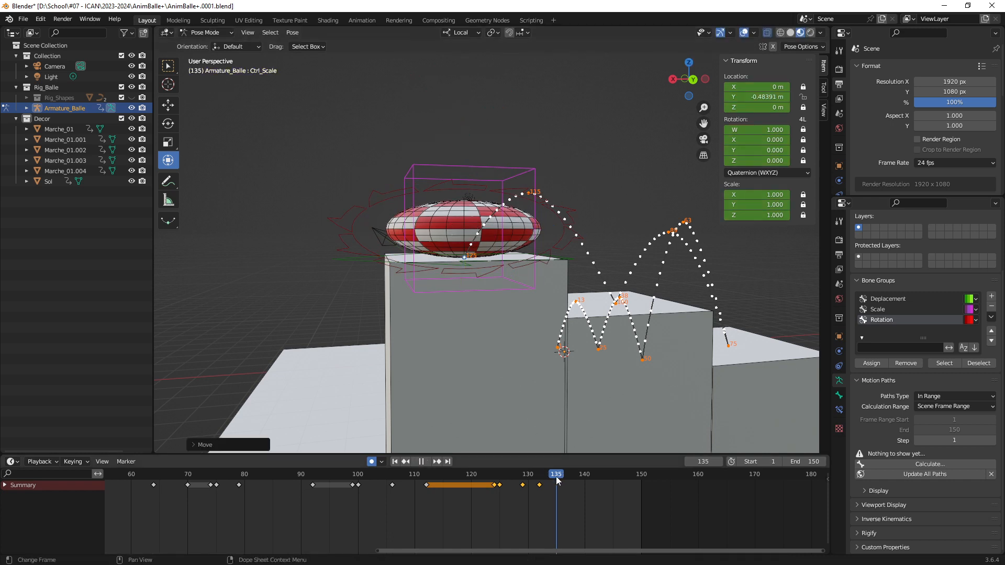
ctrl+scroll(548, 478, right, 3)
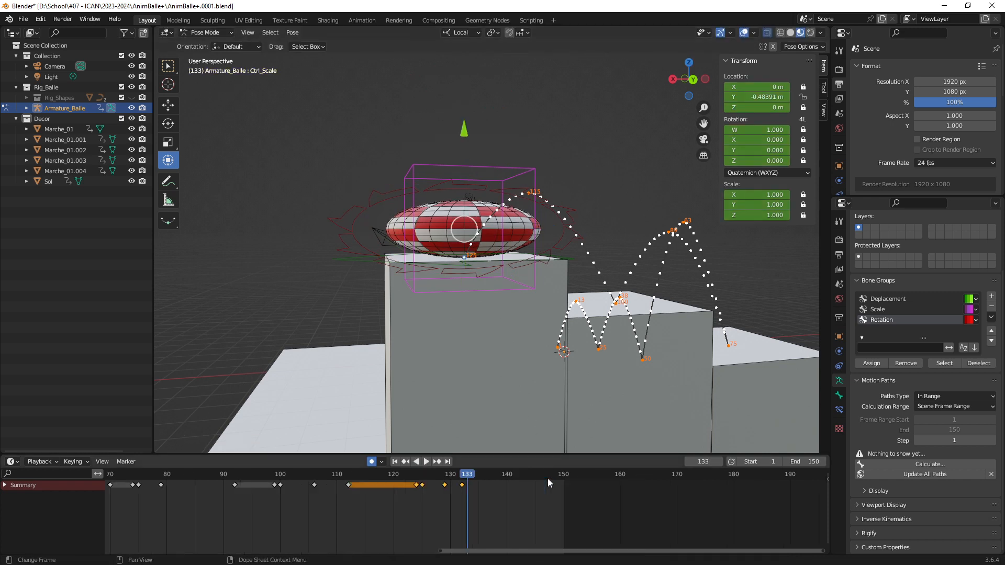
click(750, 96)
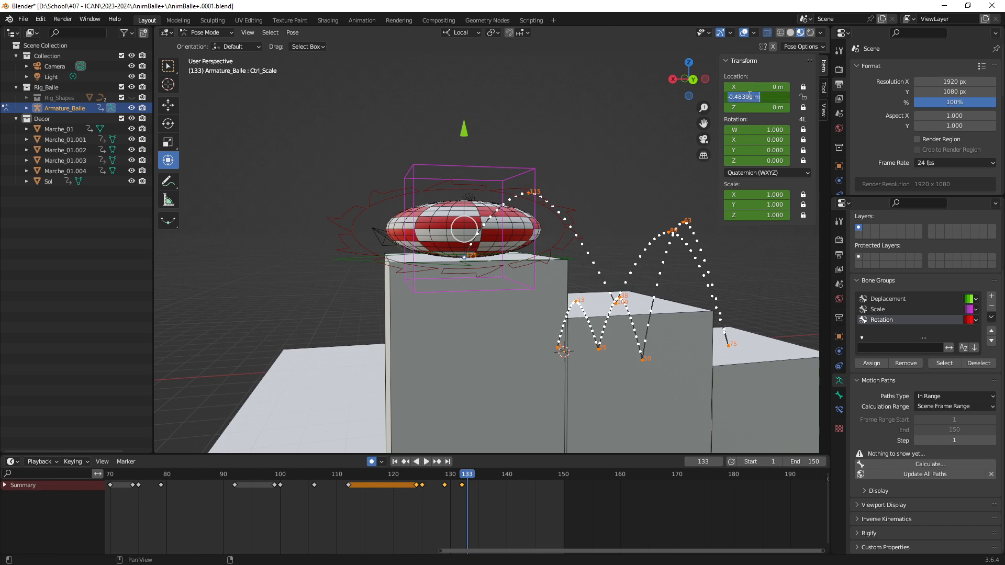
text(0)
key(Return)
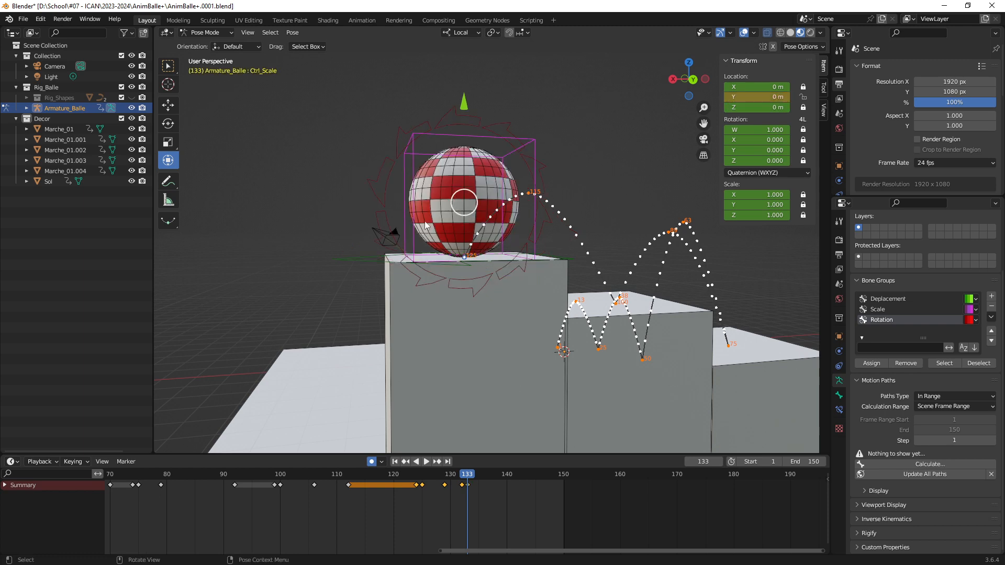
Play the animation from frame 1 with the whole staircase in view to review the squash and stretch across all bounces
middle_drag(426, 226, 458, 286)
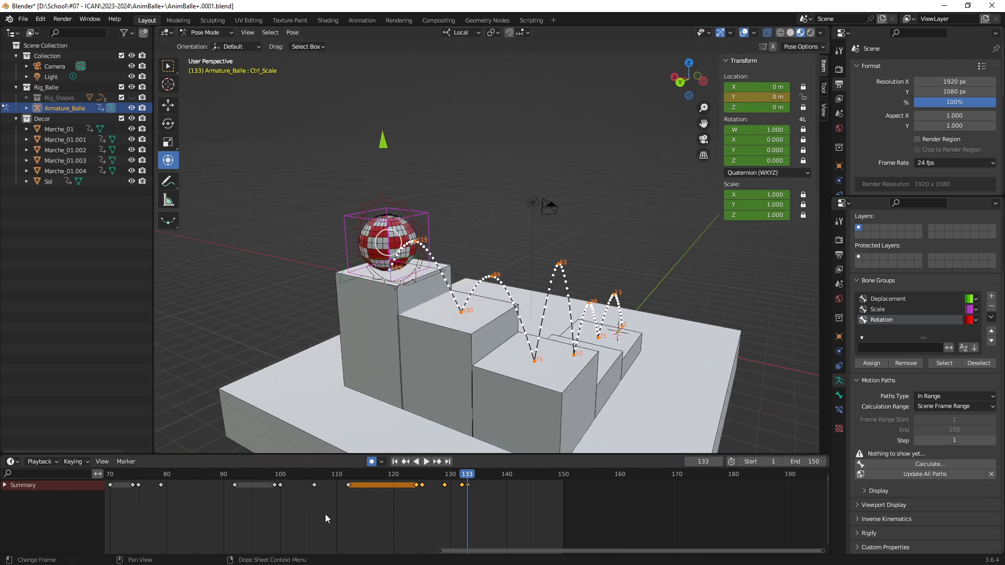
scroll(407, 519, down, 5)
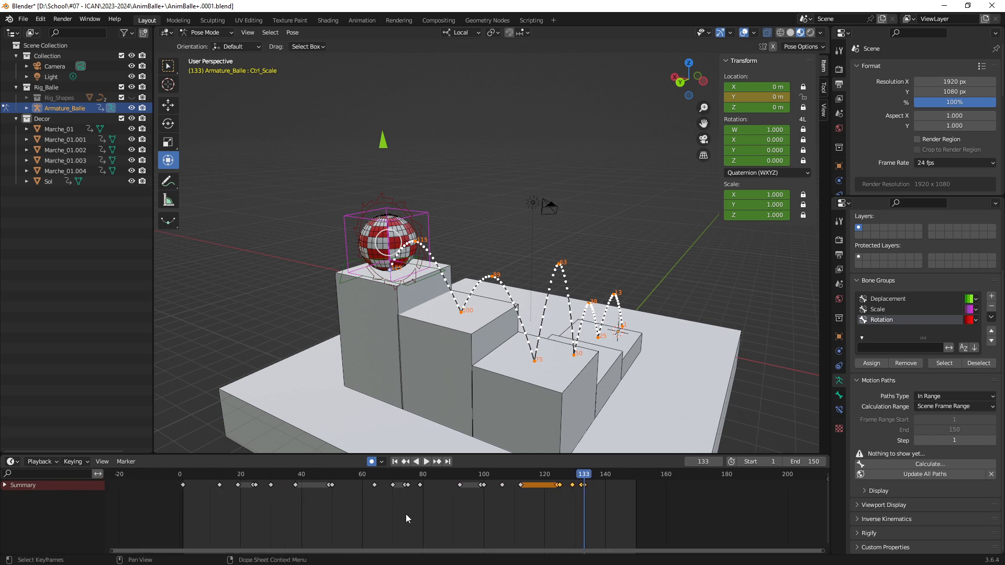
ctrl+middle_drag(407, 519, 480, 517)
middle_drag(542, 256, 494, 260)
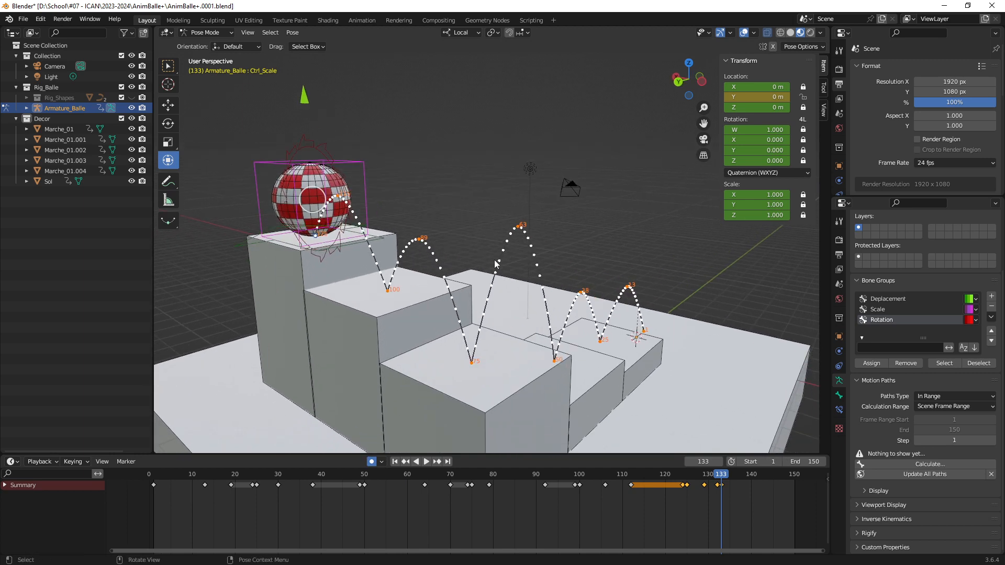
key(shift+Left)
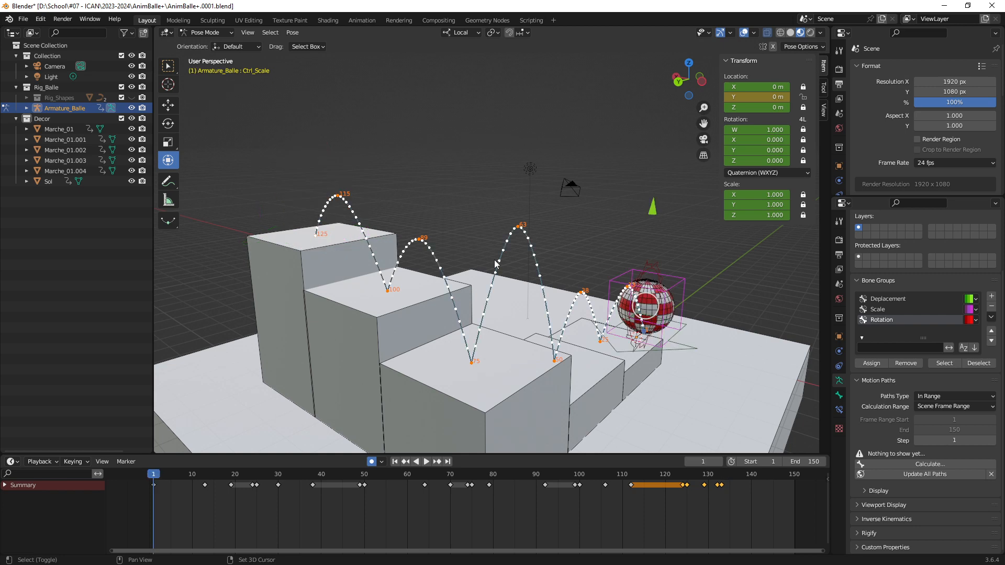
key(space)
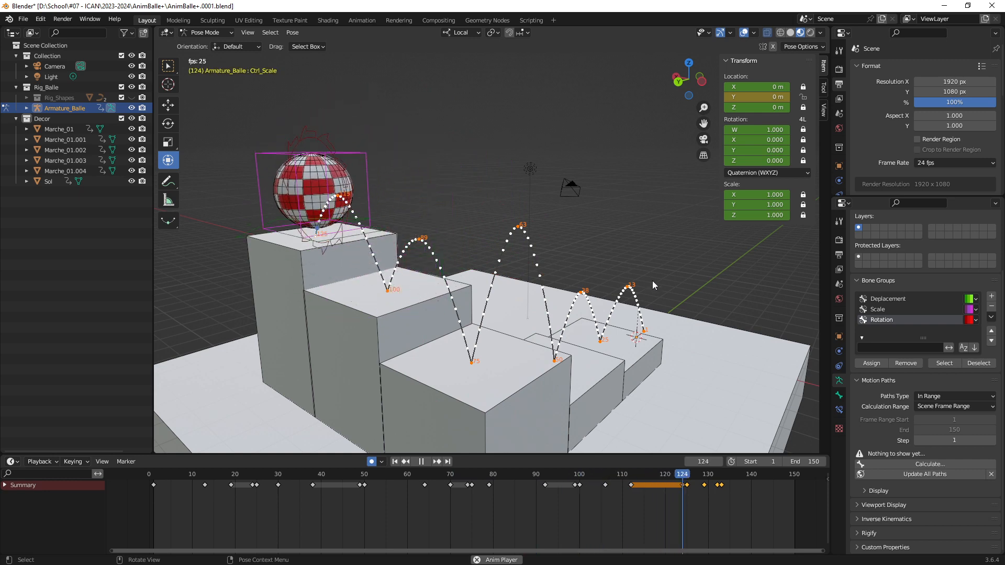
Clear the motion paths of the ball's armature and stop the playback
click(990, 474)
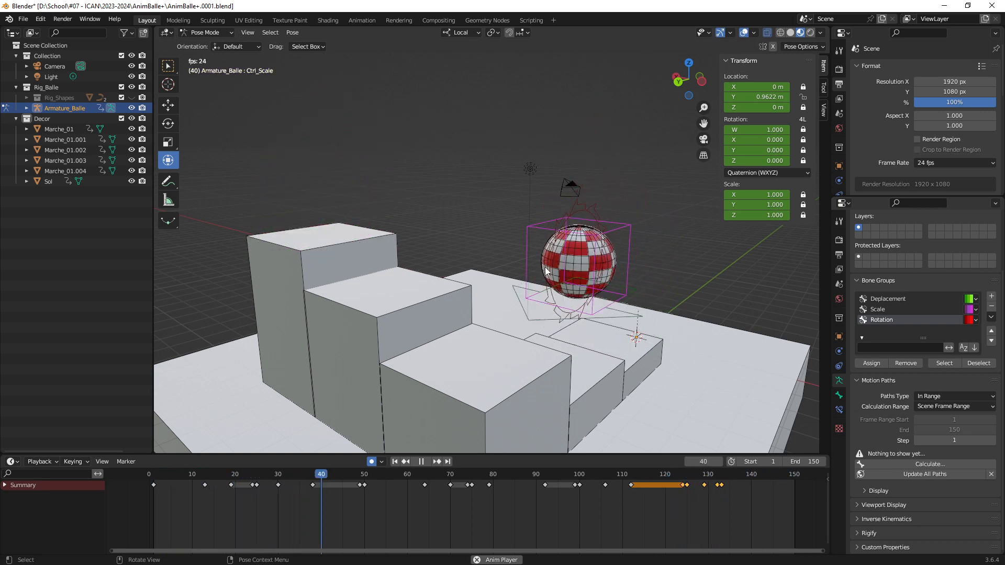
key(space)
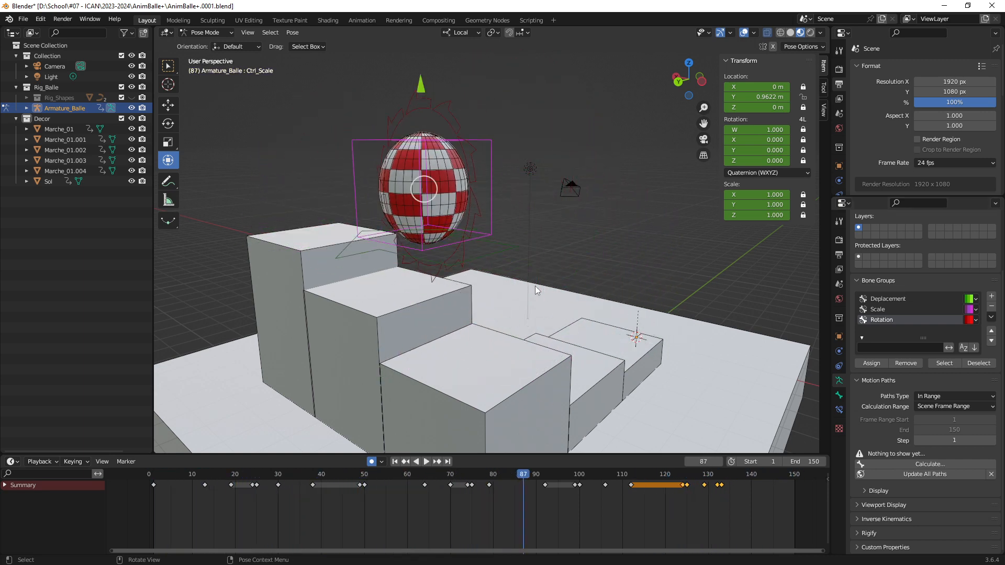
key(shift+ctrl+space)
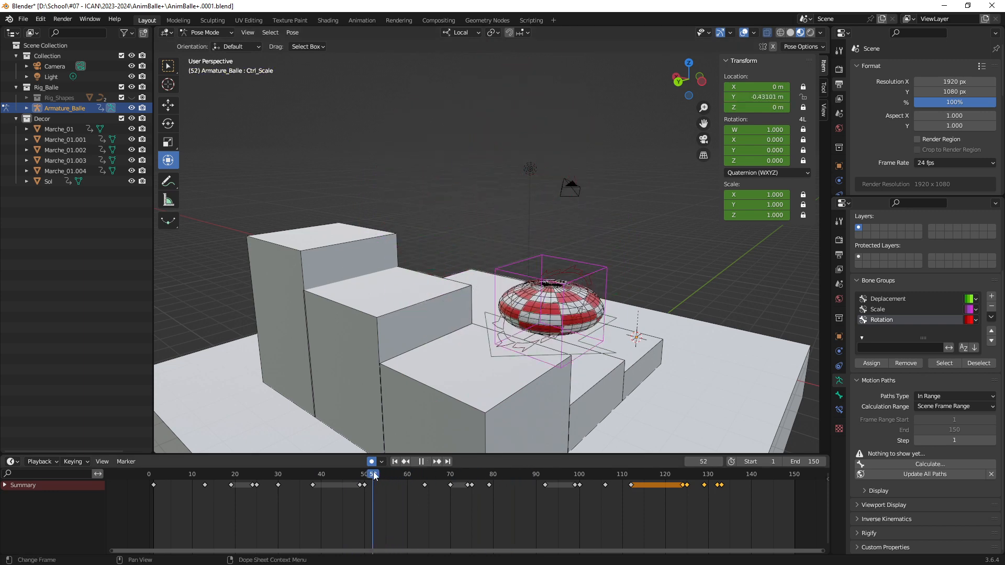
At frame 1, select the Ctrl_Rotation bone and insert a single keyframe on its X rotation only
drag(281, 472, 155, 479)
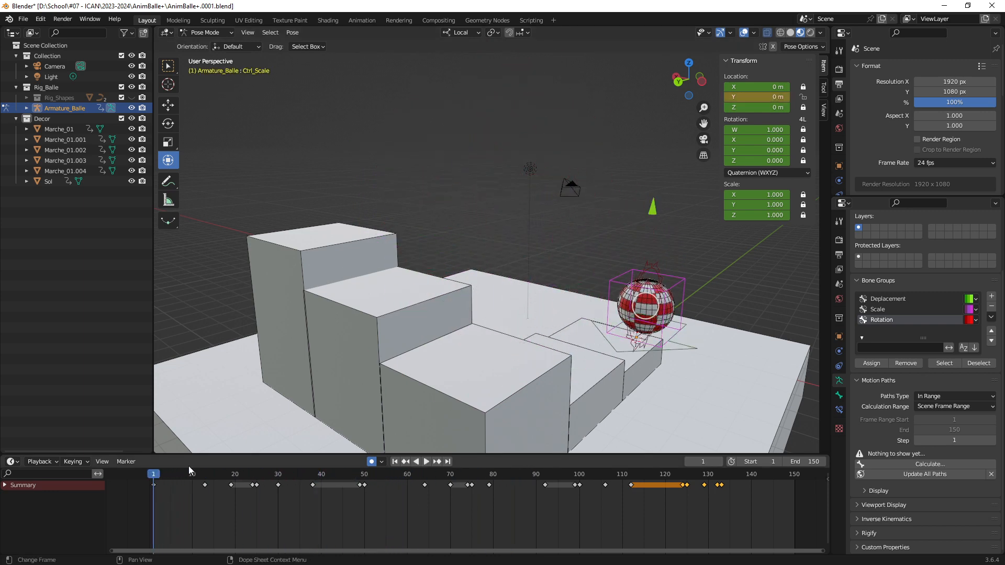
middle_drag(649, 299, 585, 257)
click(592, 252)
key(KP_Decimal)
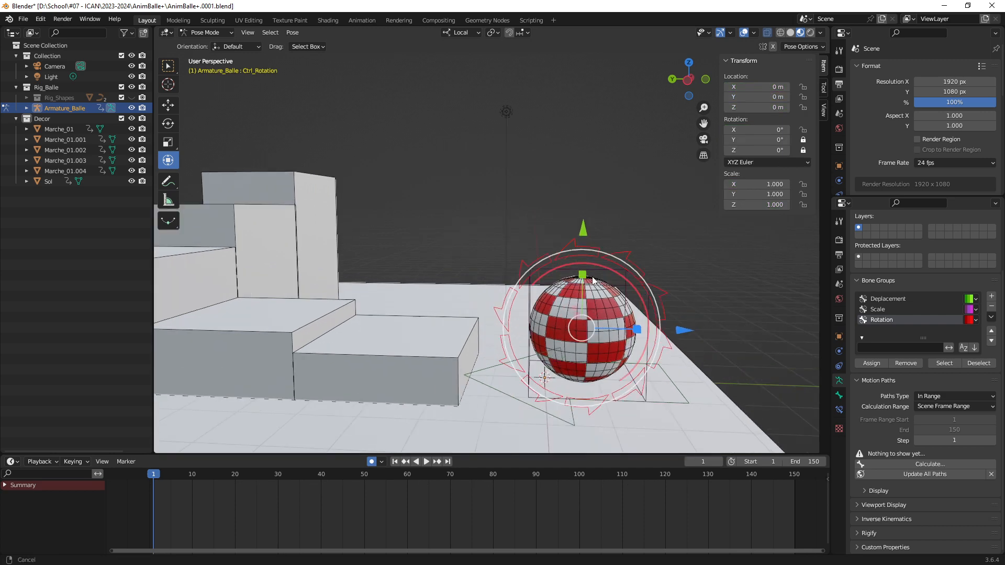
mouse_move(539, 218)
middle_down()
mouse_move(621, 280)
mouse_move(594, 253)
mouse_move(572, 250)
mouse_move(524, 137)
mouse_move(542, 217)
middle_up()
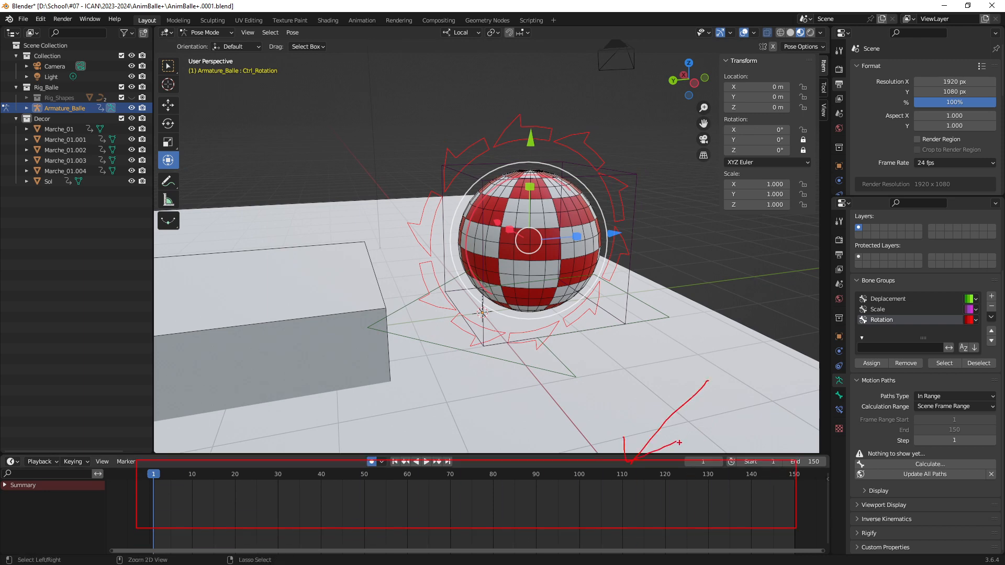
mouse_move(455, 314)
middle_down()
mouse_move(548, 322)
mouse_move(602, 293)
middle_up()
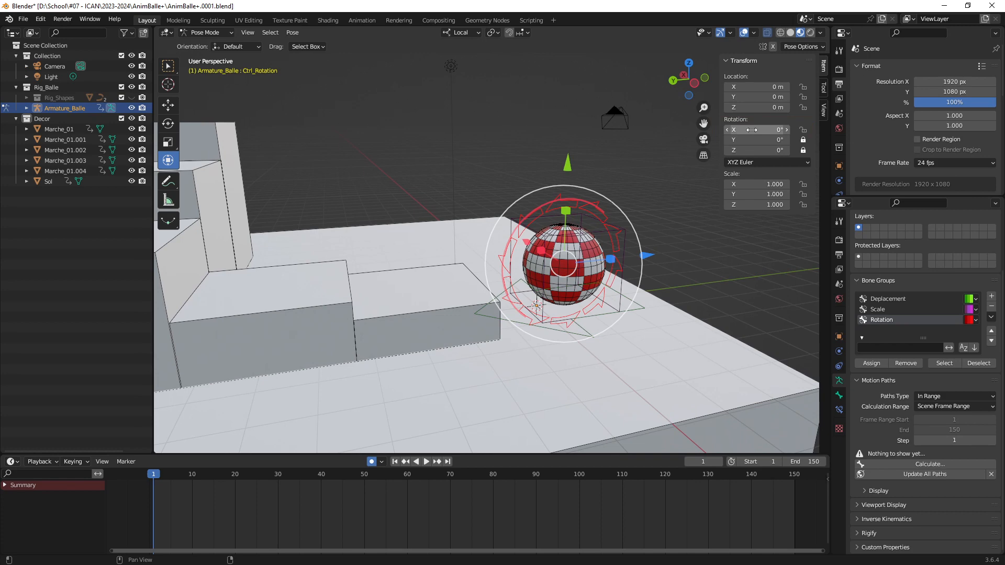
right_click(752, 130)
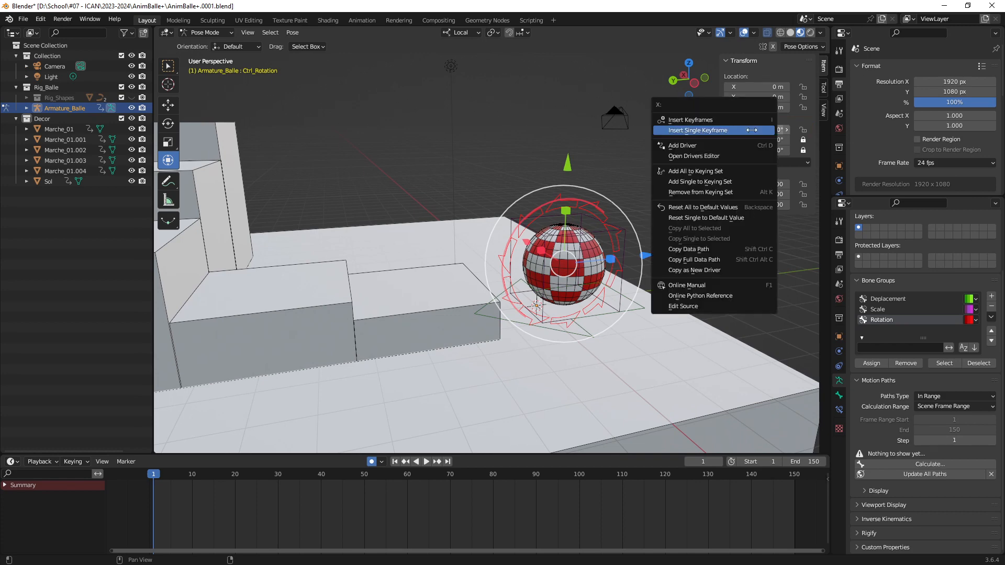
click(709, 129)
At frame 25, the first landing, rotate Ctrl_Rotation about its local X axis to about -319.4°, and scrub through the roll
middle_drag(628, 243, 497, 314)
drag(155, 476, 256, 478)
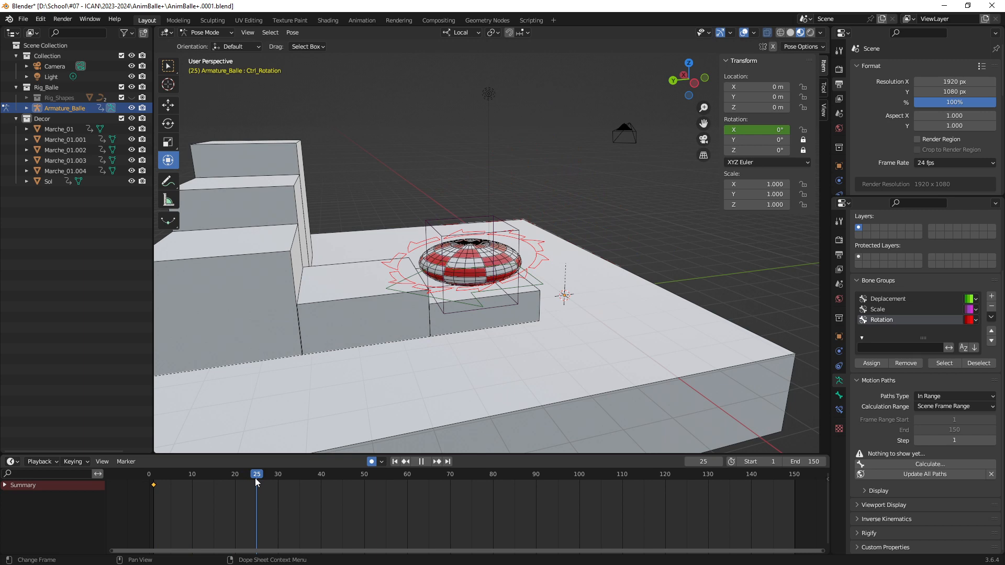
middle_drag(471, 272, 532, 229)
key(r)
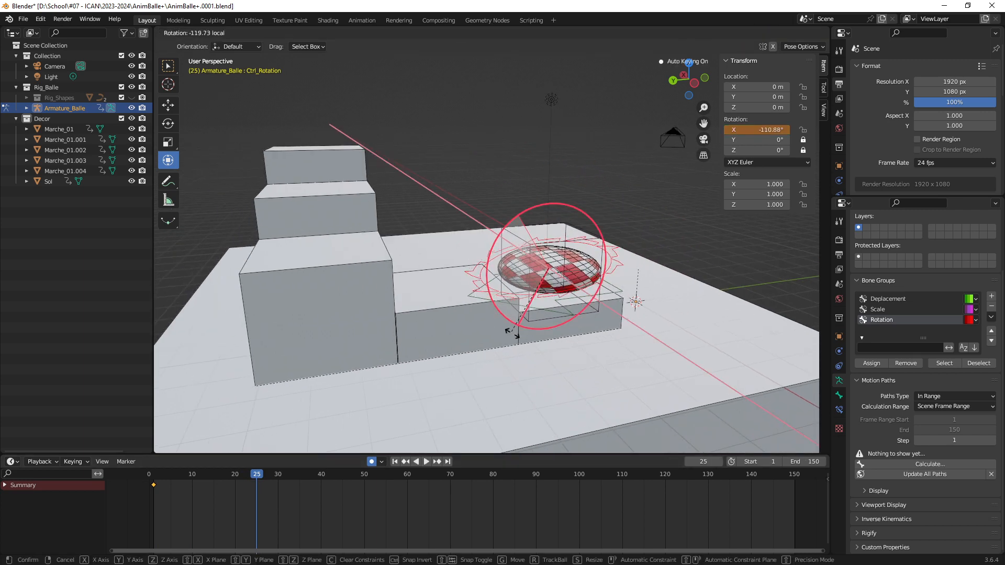
click(573, 187)
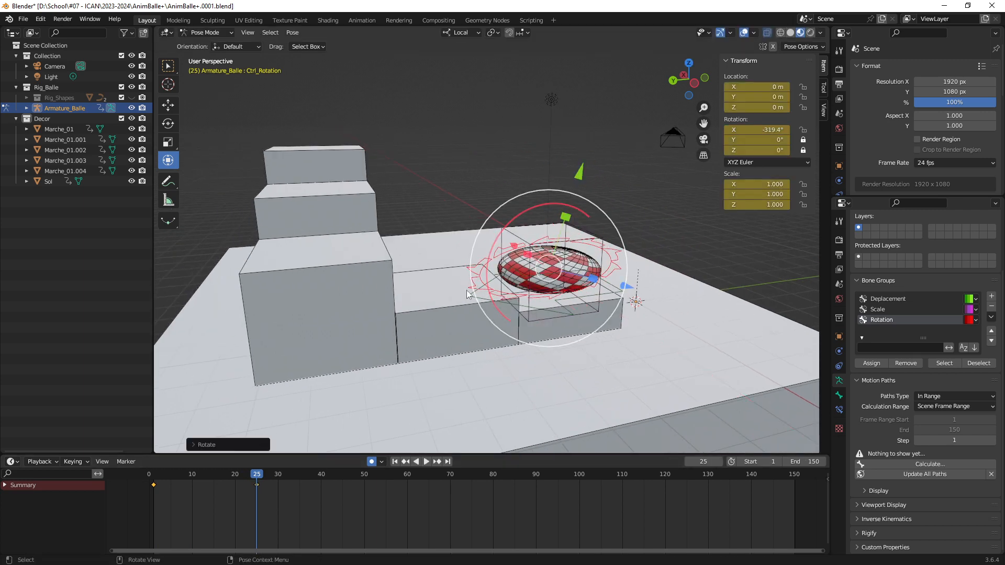
drag(161, 479, 258, 501)
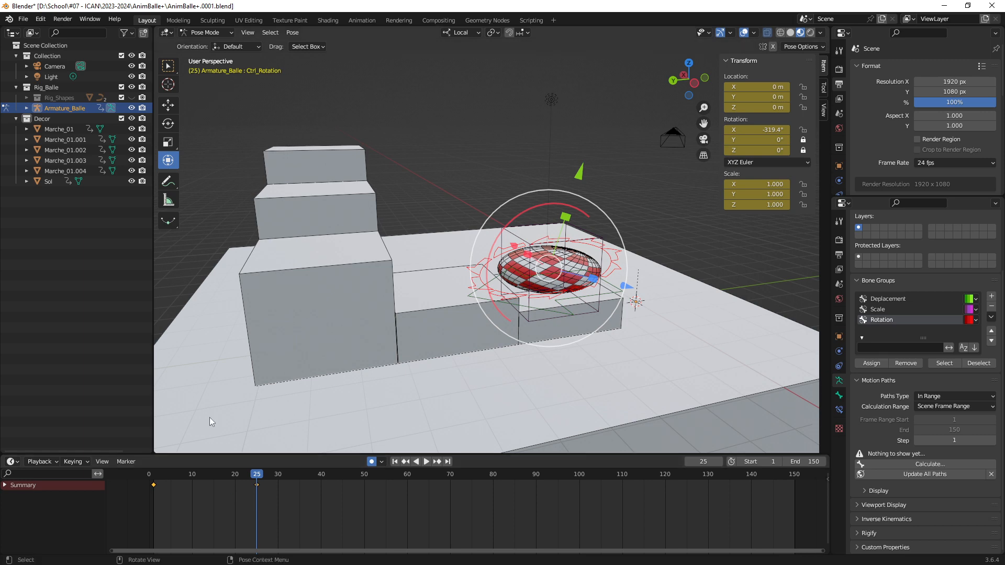
At frame 50, the second landing, turn Ctrl_Rotation further about X to about -522.7°, undoing the first rotation attempt
middle_drag(345, 321, 337, 344)
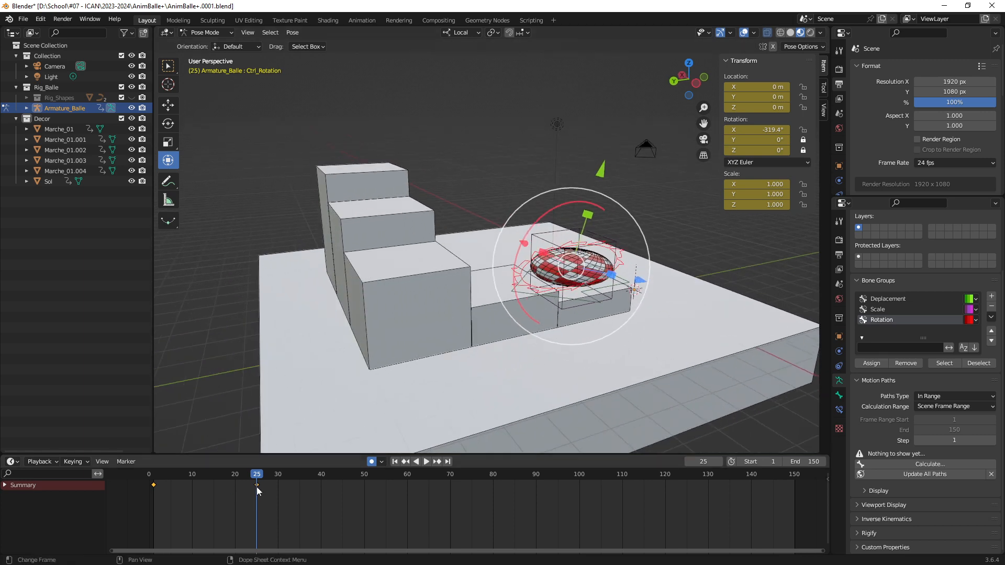
drag(257, 489, 363, 478)
middle_drag(496, 190, 467, 210)
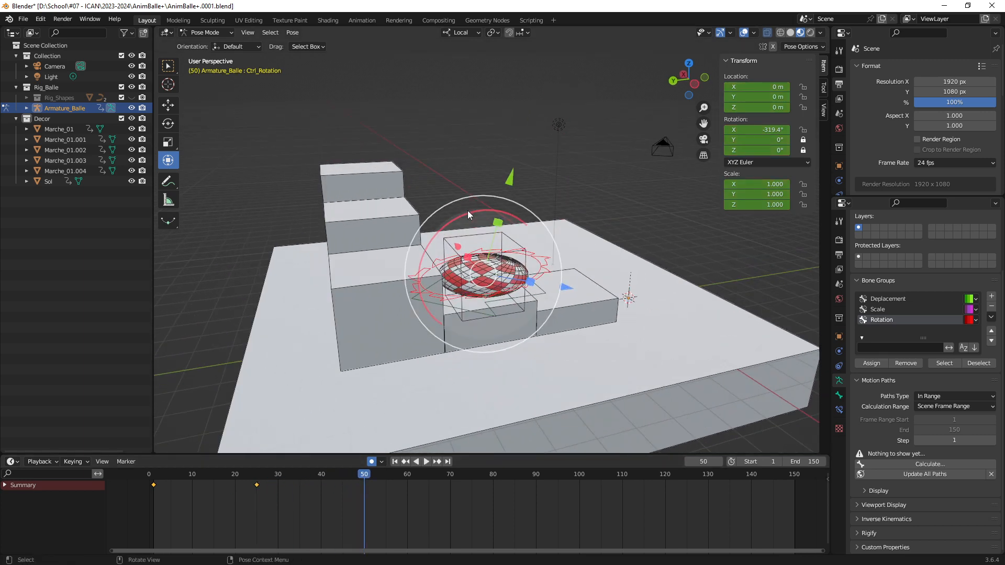
drag(467, 212, 409, 299)
key(ctrl+z)
drag(474, 215, 548, 351)
At frame 75, the third landing, rotate Ctrl_Rotation about X to about -621.4°
middle_drag(471, 361, 375, 461)
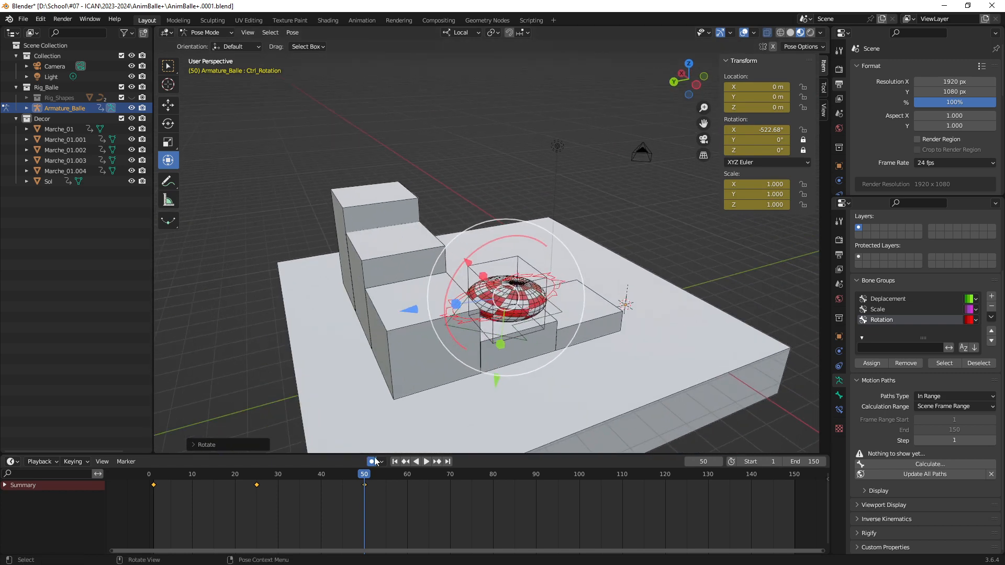
drag(362, 479, 472, 479)
middle_drag(377, 334, 507, 215)
drag(500, 222, 436, 291)
At frame 100, the landing on the second-highest block, rotate Ctrl_Rotation about X to about -902.7°
drag(484, 477, 579, 481)
middle_drag(528, 246, 487, 243)
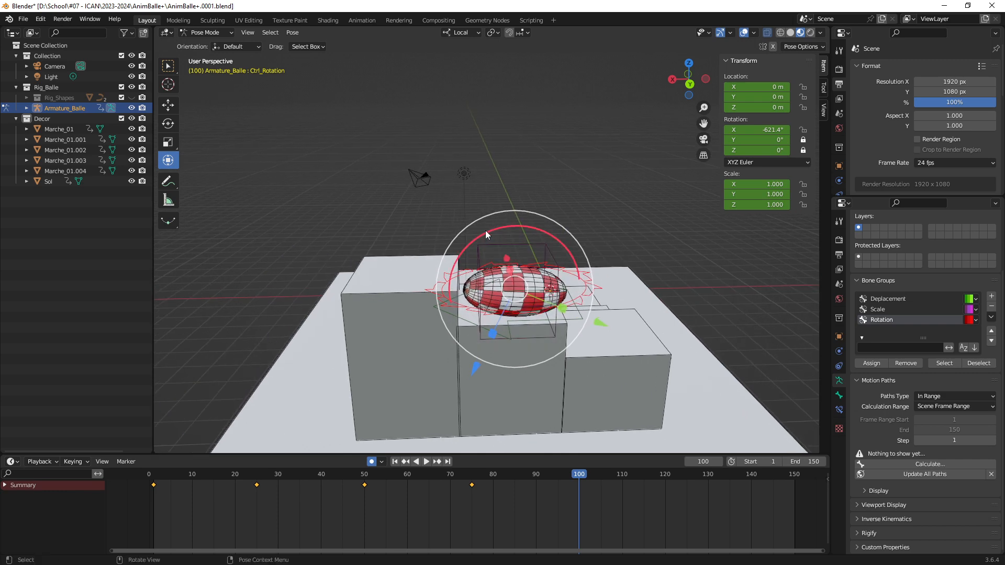
drag(485, 232, 544, 246)
At frame 112, while the ball is in the air above the tallest block, rotate Ctrl_Rotation about X to about -1176.4°
middle_drag(545, 246, 538, 258)
drag(585, 478, 629, 484)
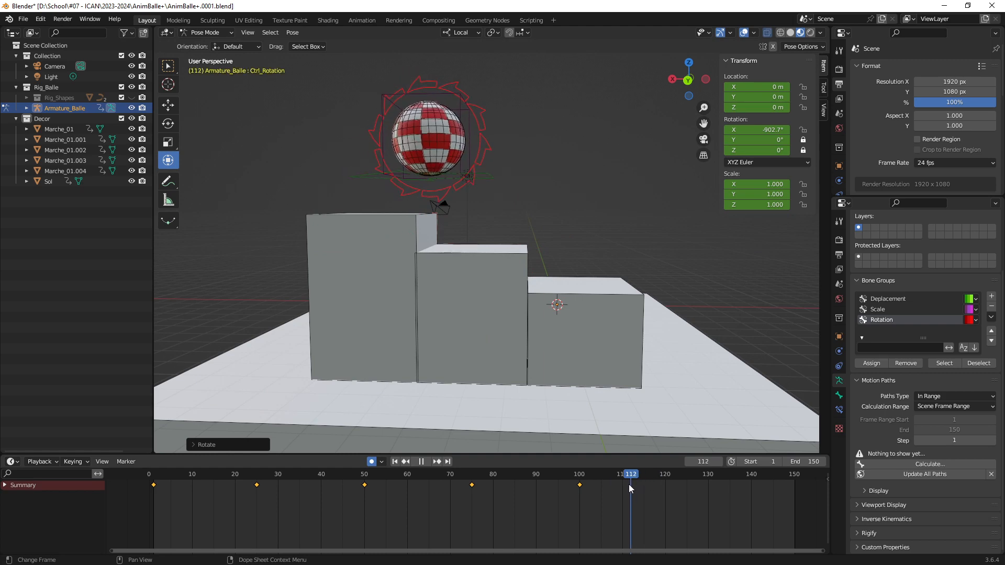
middle_drag(534, 220, 445, 130)
drag(459, 138, 531, 167)
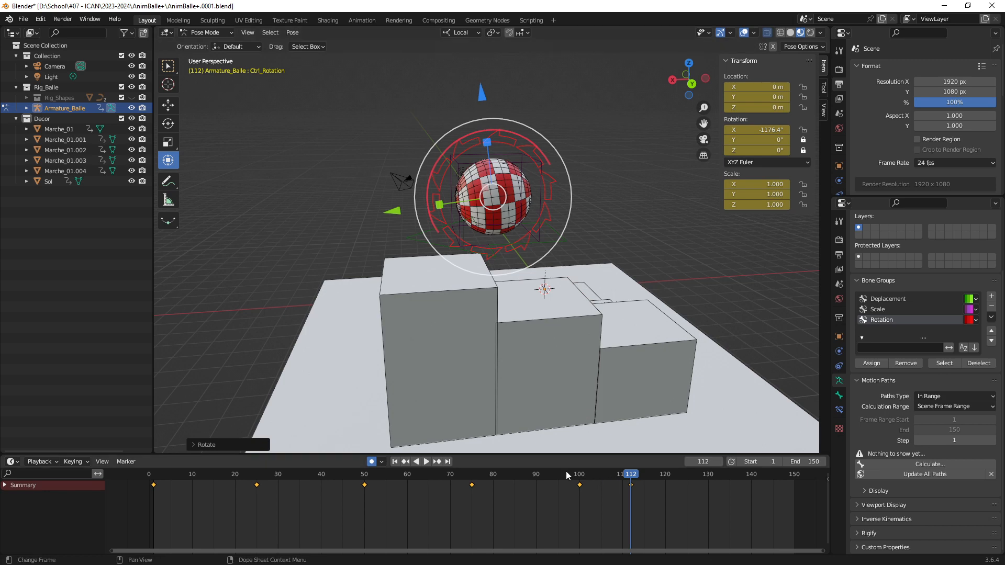
Copy the Ctrl_Rotation keyframe from frame 112 to frame 124 and shift the copy to frame 125, where the ball lands
drag(567, 471, 682, 486)
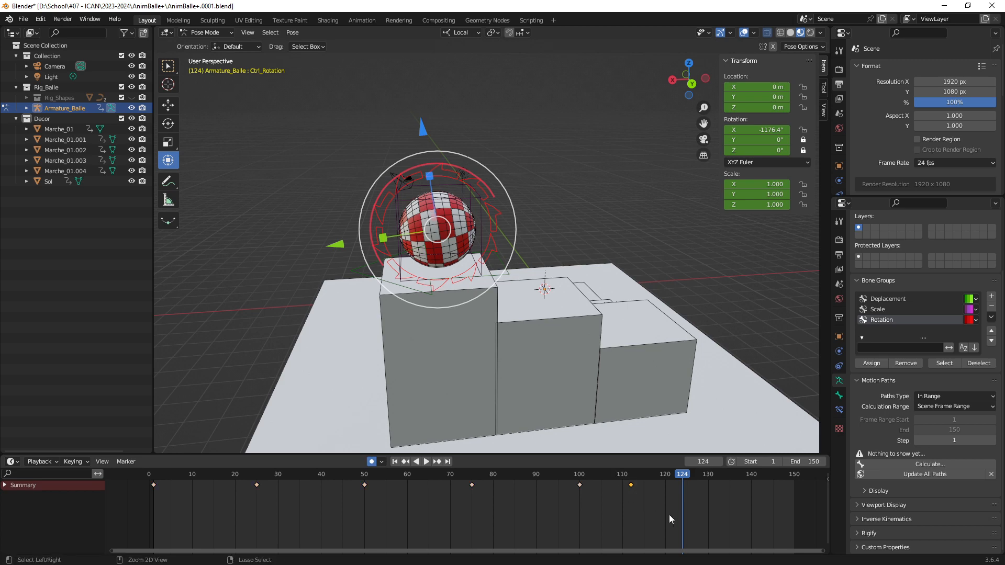
key(ctrl+v)
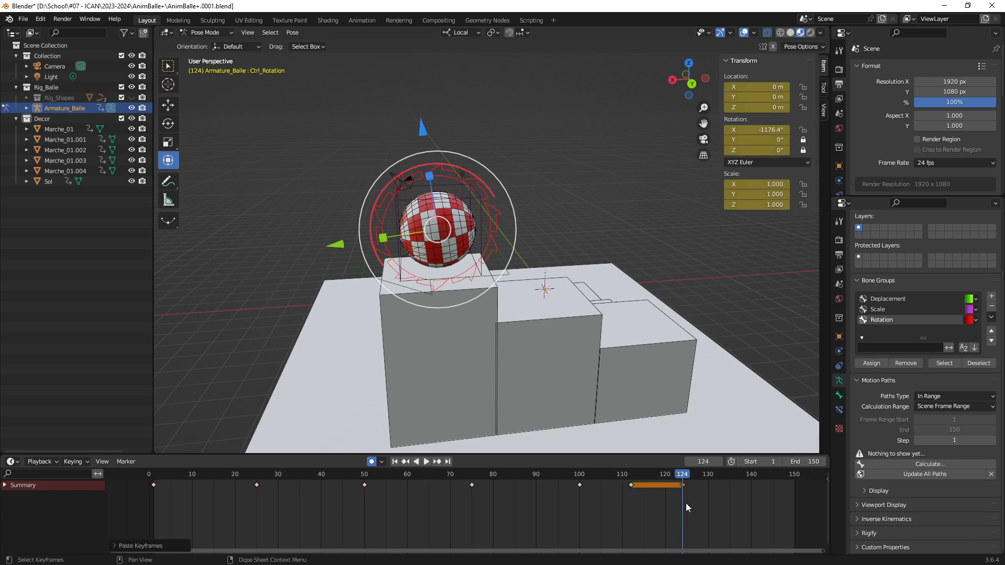
click(687, 476)
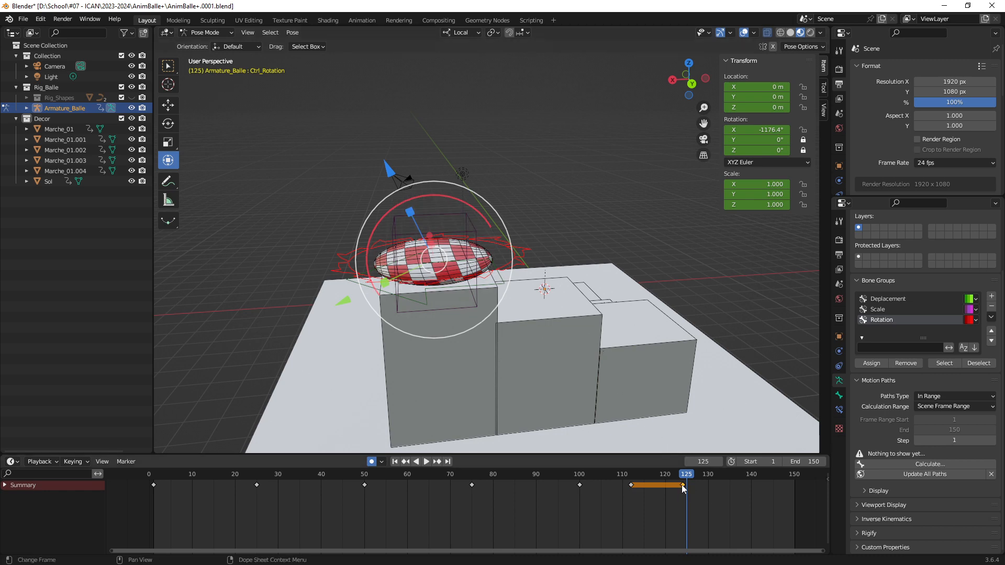
drag(681, 484, 687, 485)
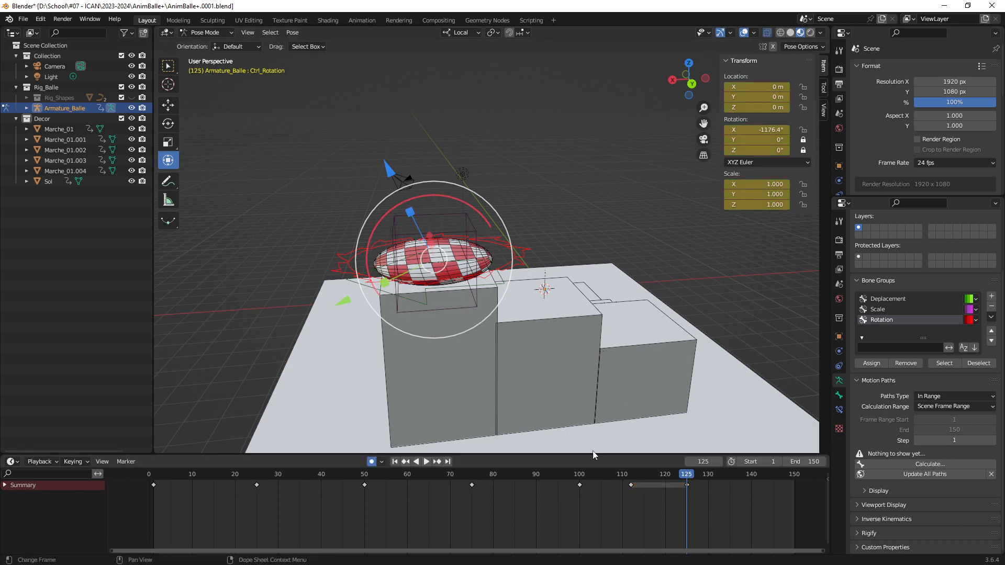
Play the animation from frame 1 and view it from several sides to review the ball's rotation through the bounces
middle_drag(484, 266, 551, 293)
key(shift+Left)
key(space)
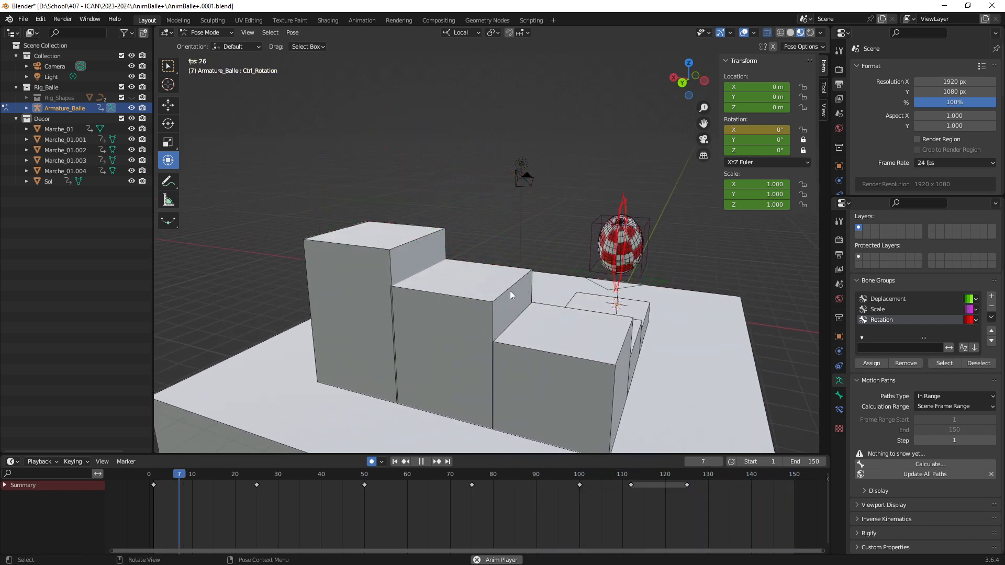
middle_drag(510, 293, 506, 337)
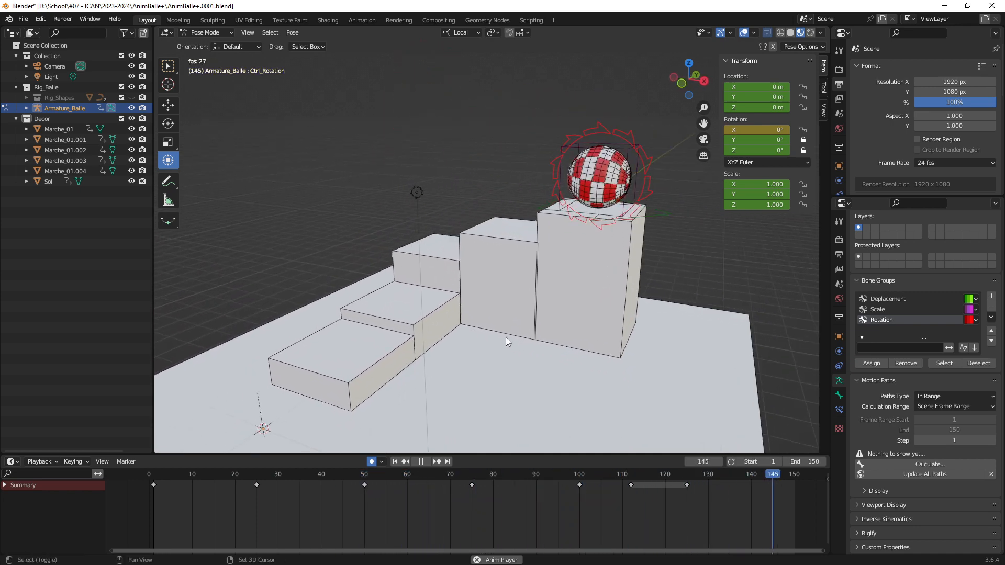